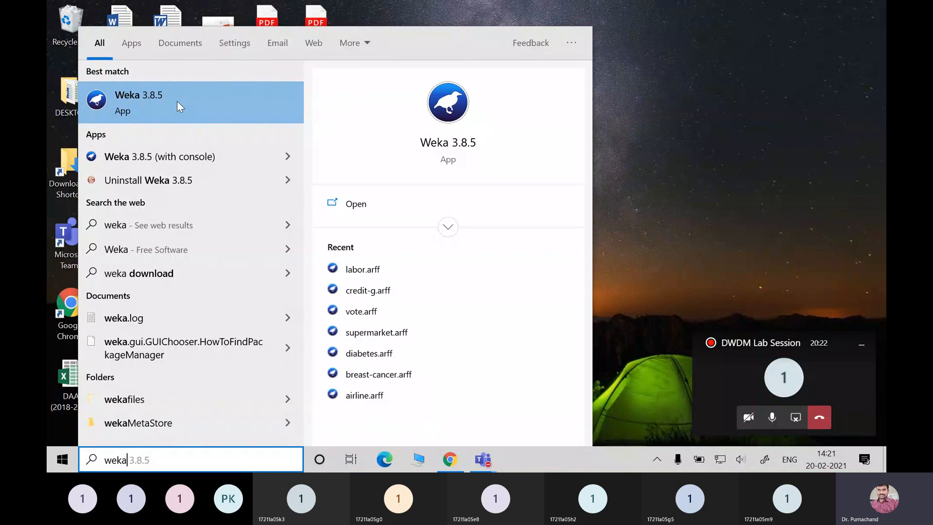
# - Launch Weka 3.8.5 and open its Explorer in a maximized window
pyautogui.click(357, 206)
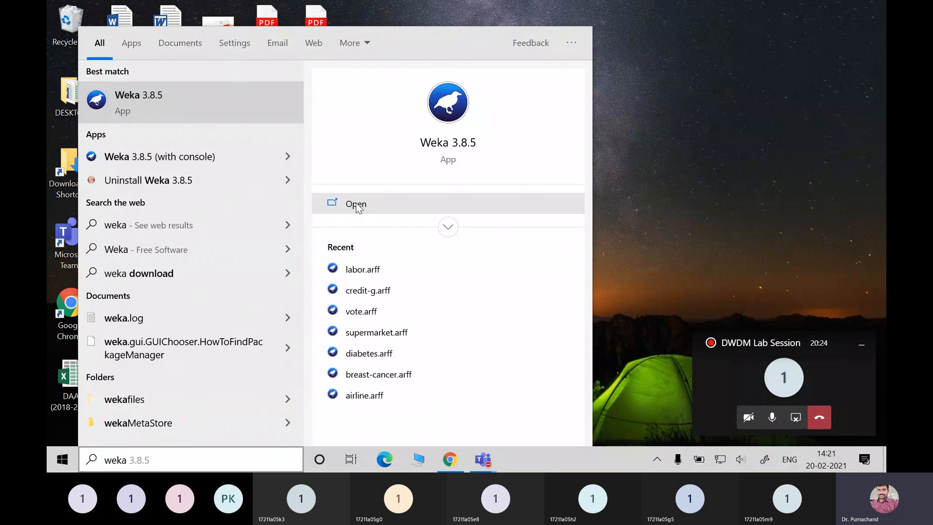
pyautogui.click(356, 203)
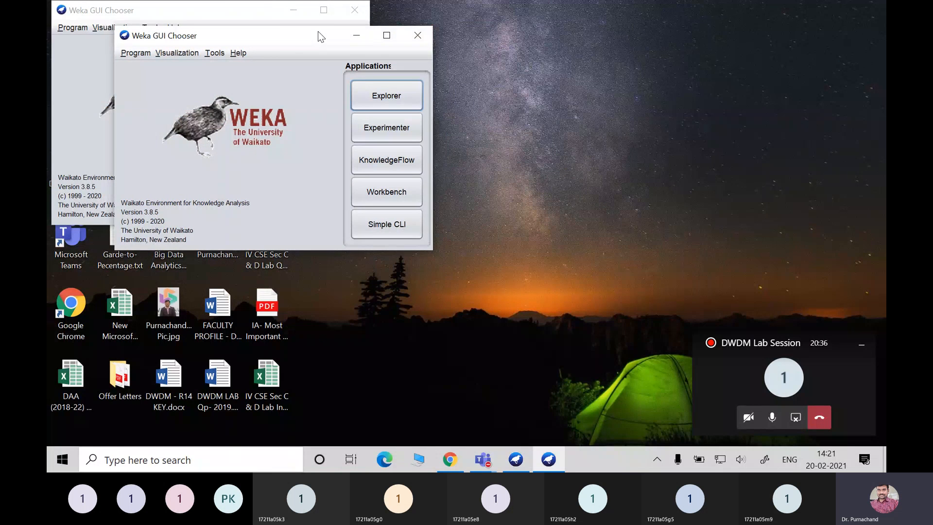
pyautogui.moveTo(318, 31); pyautogui.dragTo(258, 2)
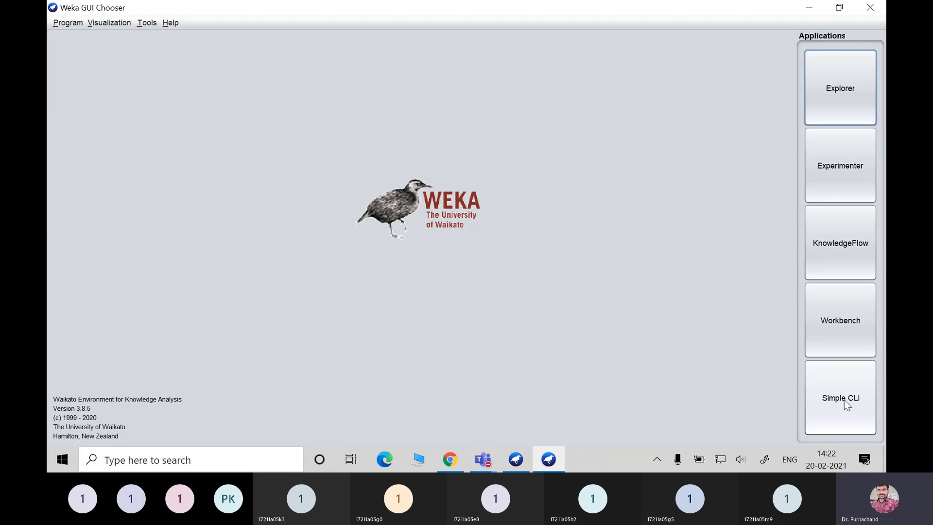
pyautogui.click(837, 90)
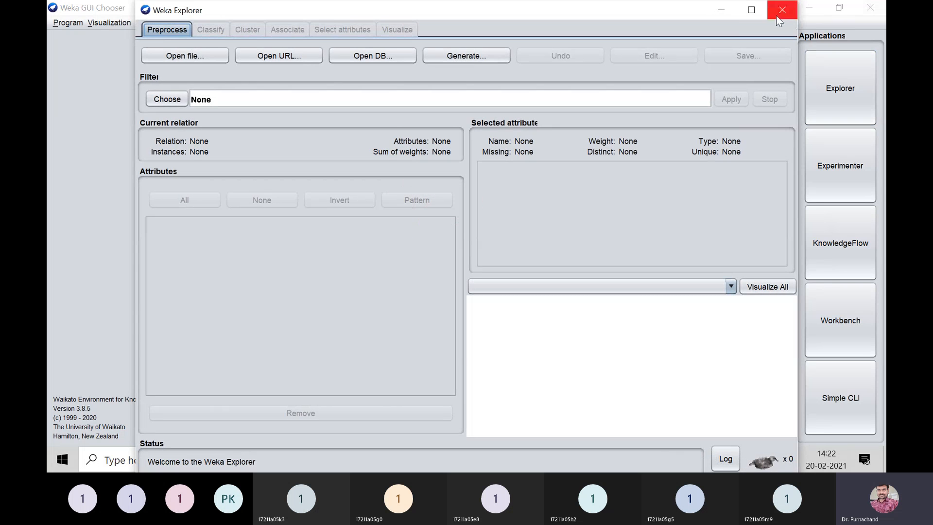
pyautogui.click(757, 13)
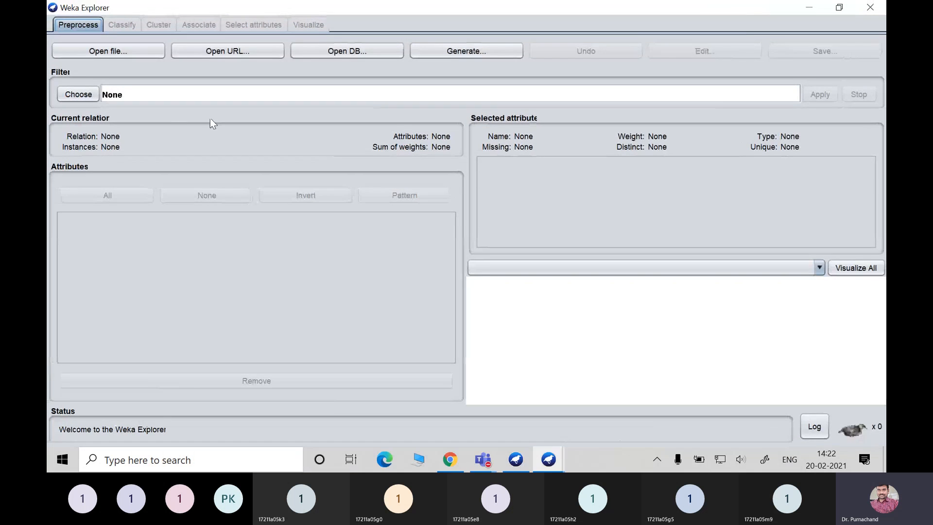
pyautogui.click(100, 53)
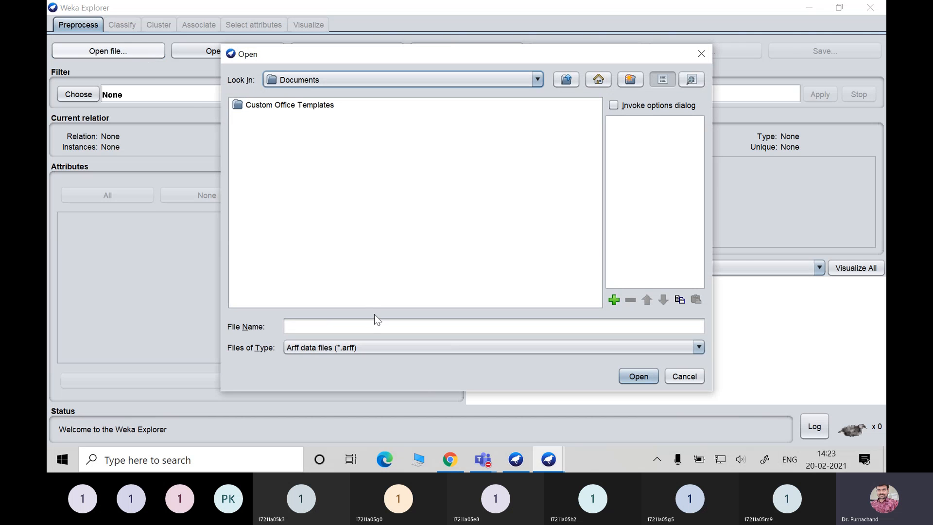
pyautogui.click(563, 81)
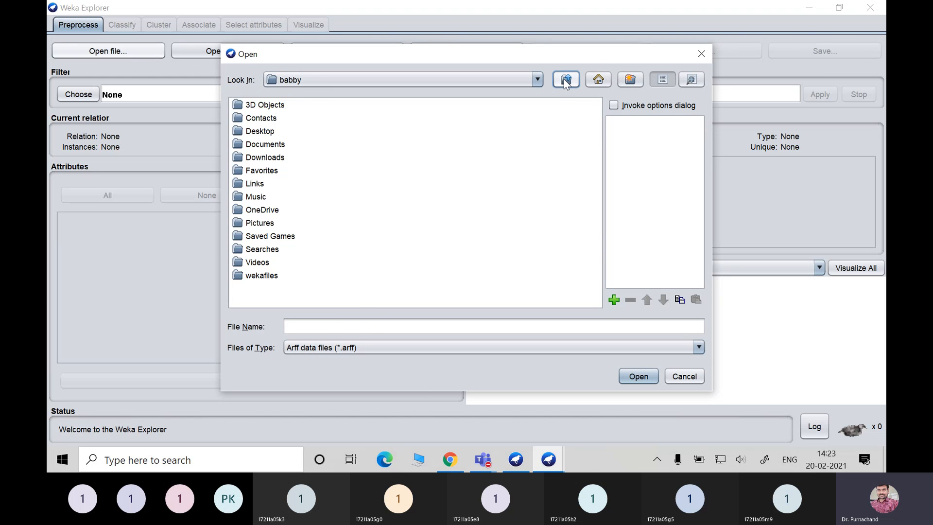
pyautogui.click(249, 133)
pyautogui.doubleClick(249, 133)
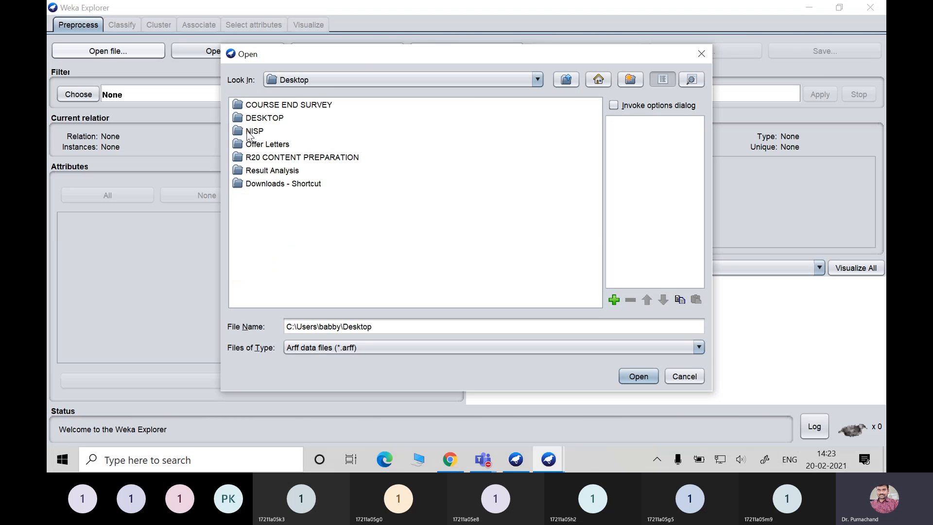
pyautogui.click(681, 376)
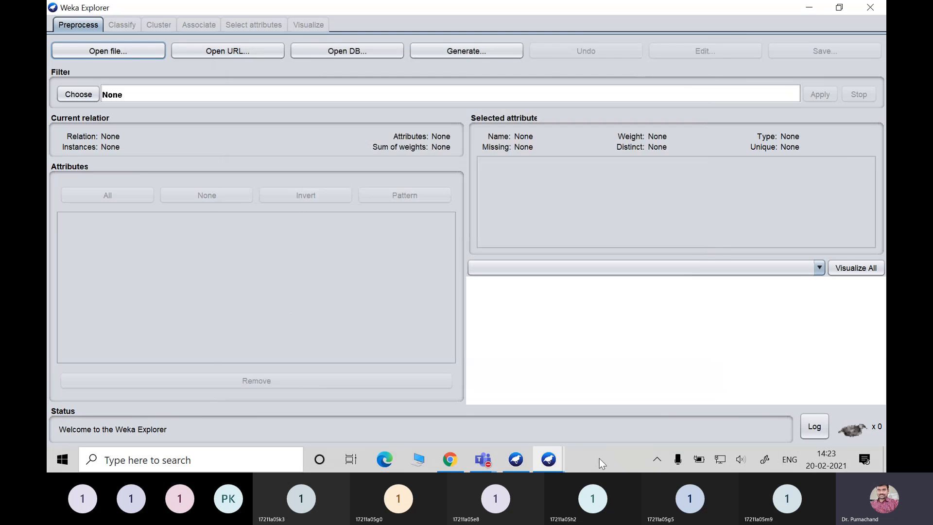
# - Minimize the Weka Explorer and GUI Chooser windows to reveal the desktop
pyautogui.moveTo(564, 460)
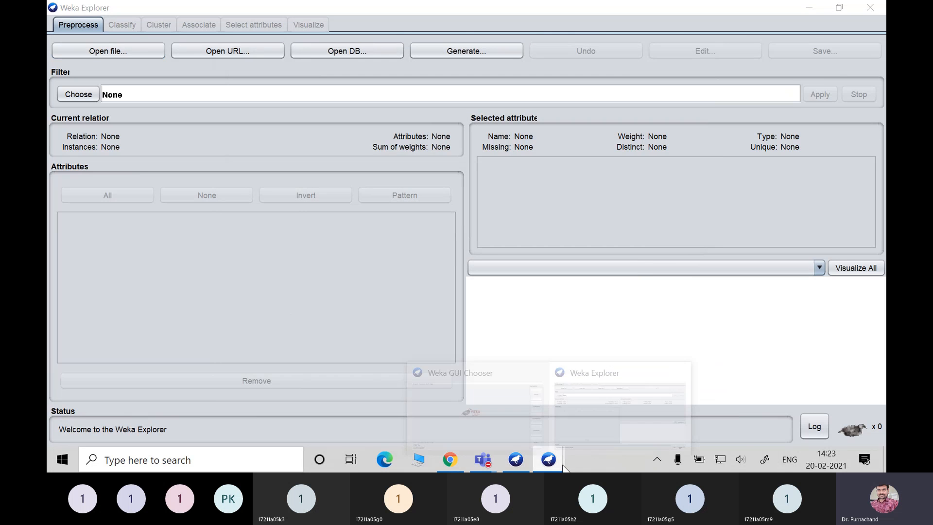
pyautogui.click(808, 6)
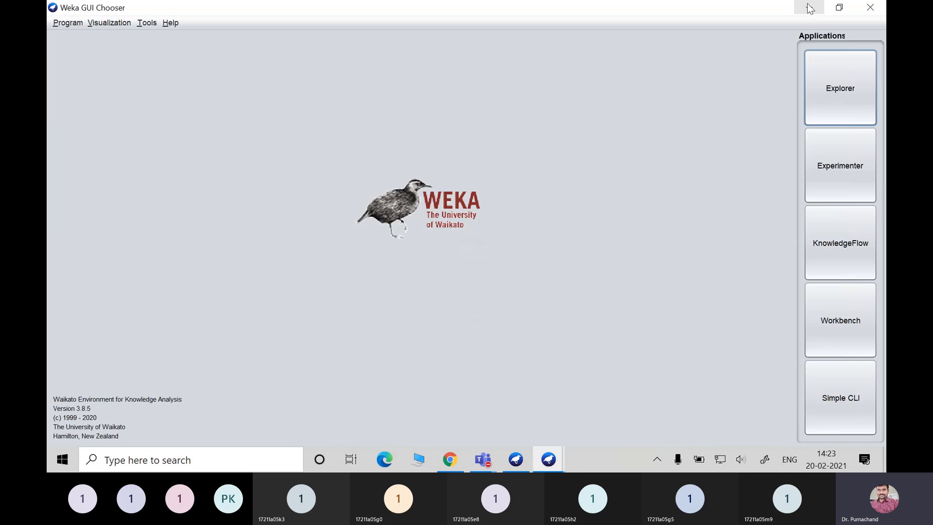
pyautogui.click(809, 6)
pyautogui.click(299, 8)
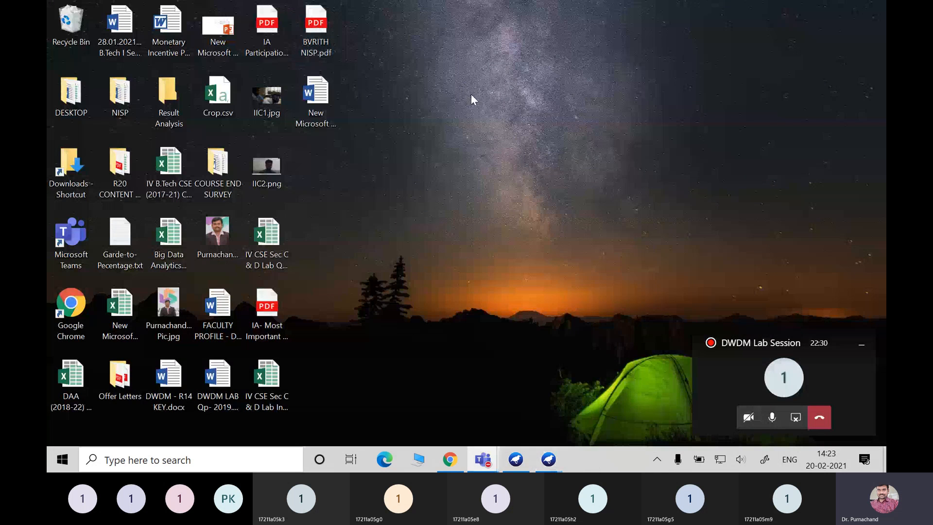
pyautogui.rightClick(471, 95)
pyautogui.moveTo(410, 204)
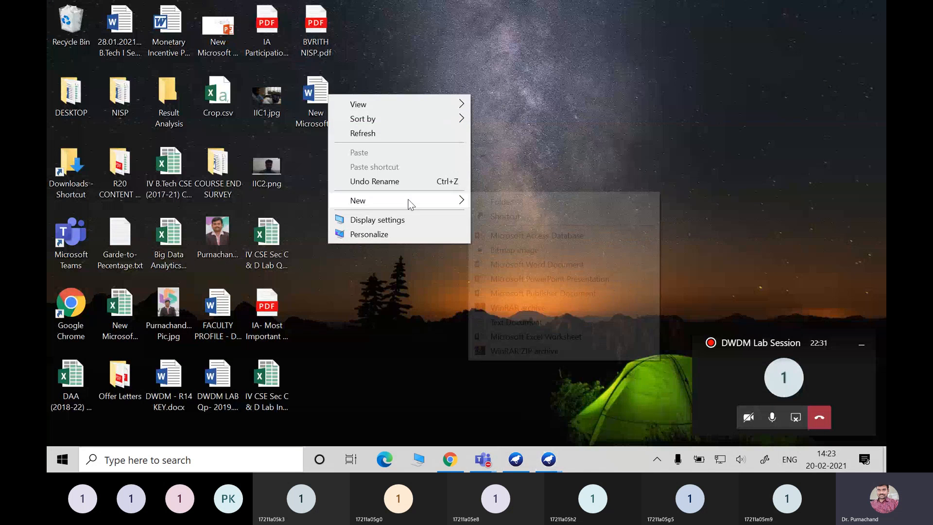
pyautogui.click(330, 339)
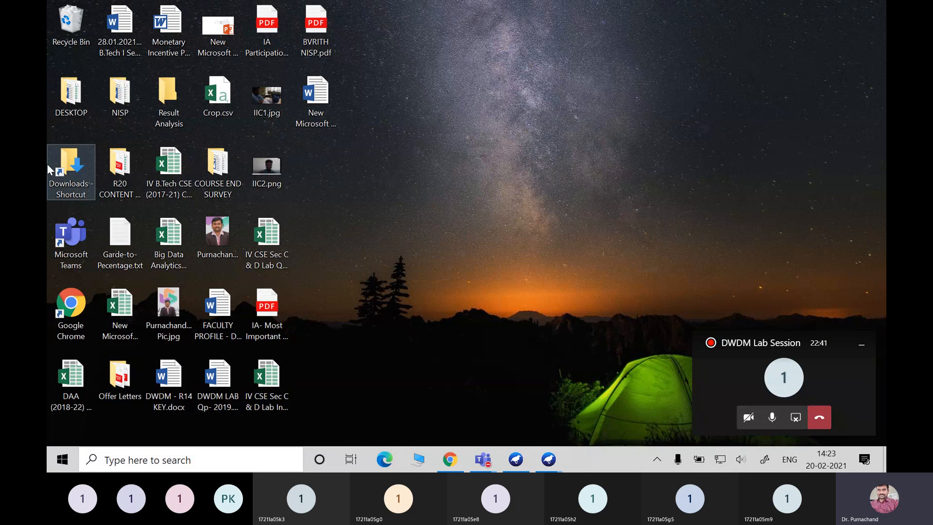
# - Open the data folder of the Weka-3-8-5 installation under Program Files on the C: drive in File Explorer
pyautogui.click(418, 459)
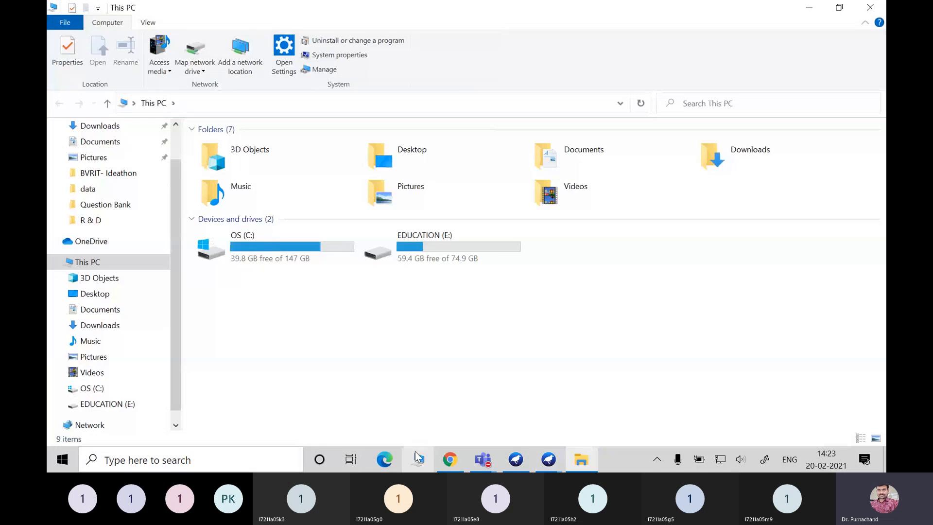
pyautogui.doubleClick(236, 247)
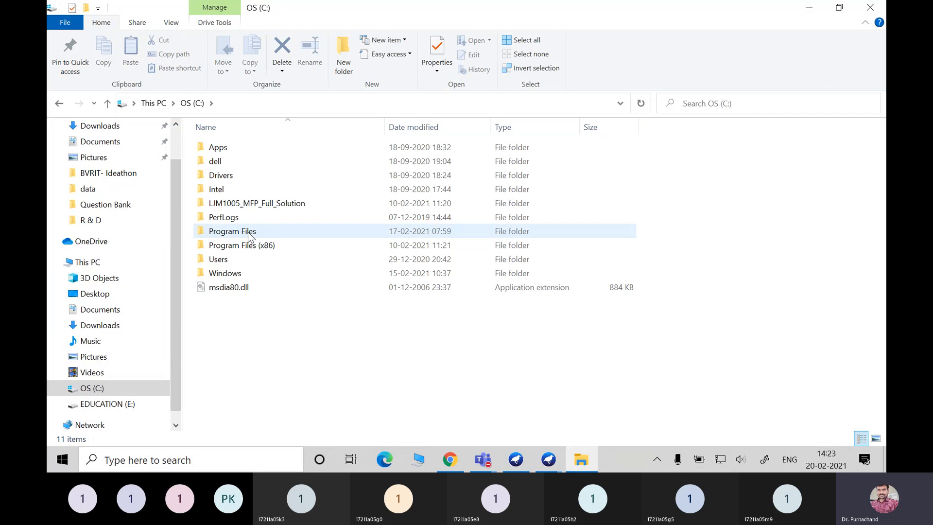
pyautogui.doubleClick(249, 233)
pyautogui.scroll(-3, 238, 272)
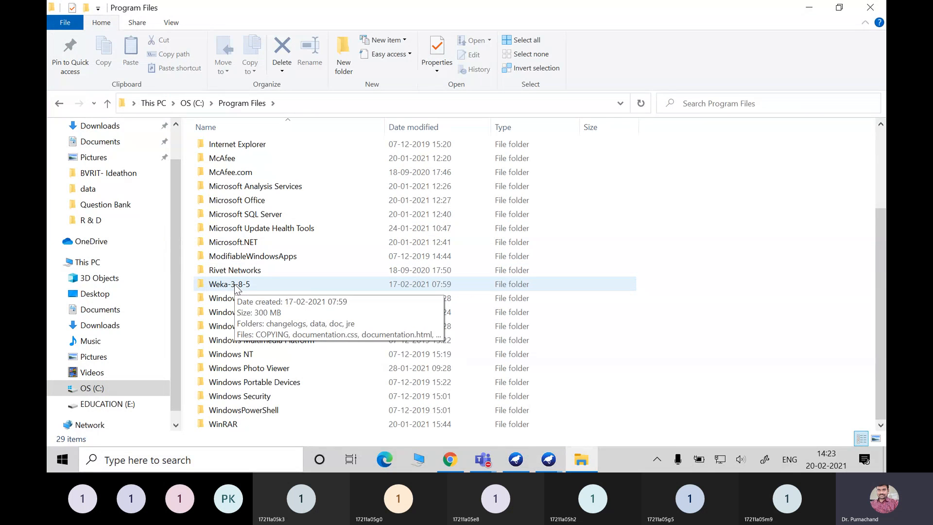
pyautogui.doubleClick(237, 286)
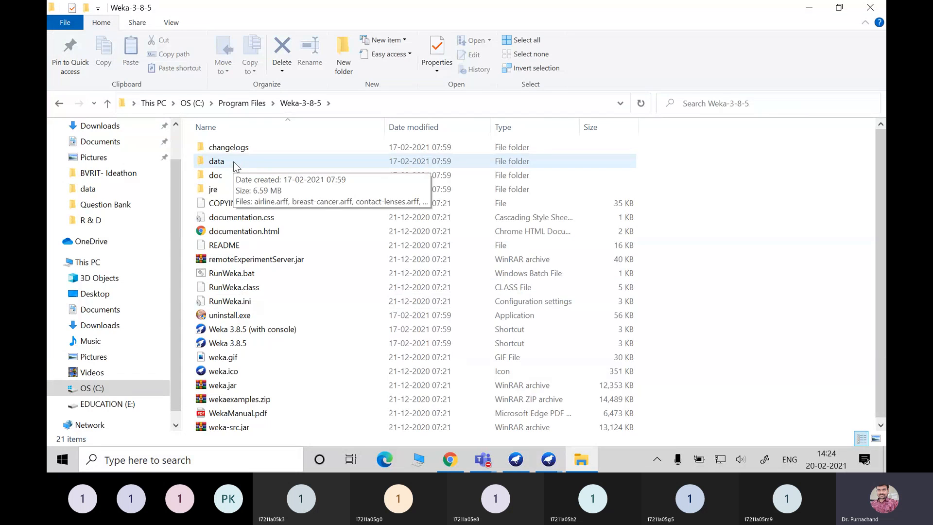
pyautogui.doubleClick(235, 163)
# - Open airline.arff from the data folder in WordPad, look through its data rows and close it
pyautogui.scroll(-2, 252, 160)
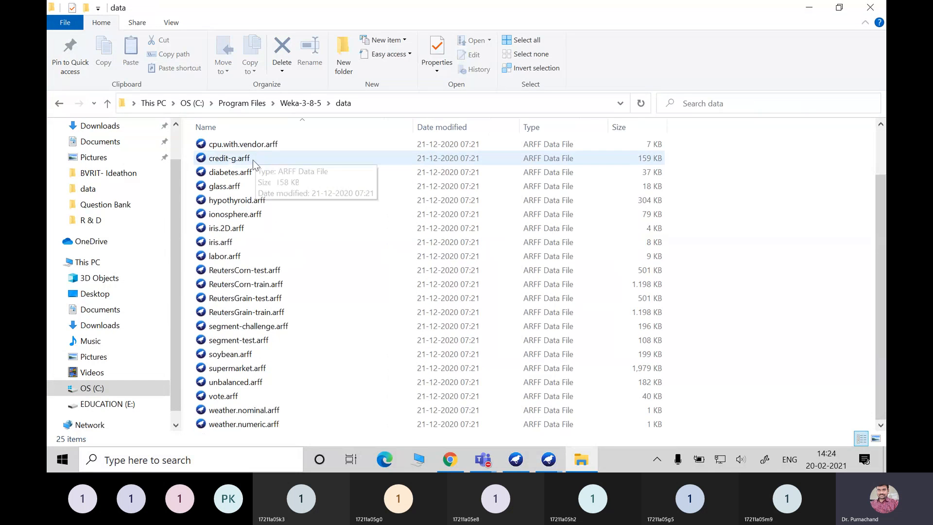
pyautogui.scroll(2, 257, 411)
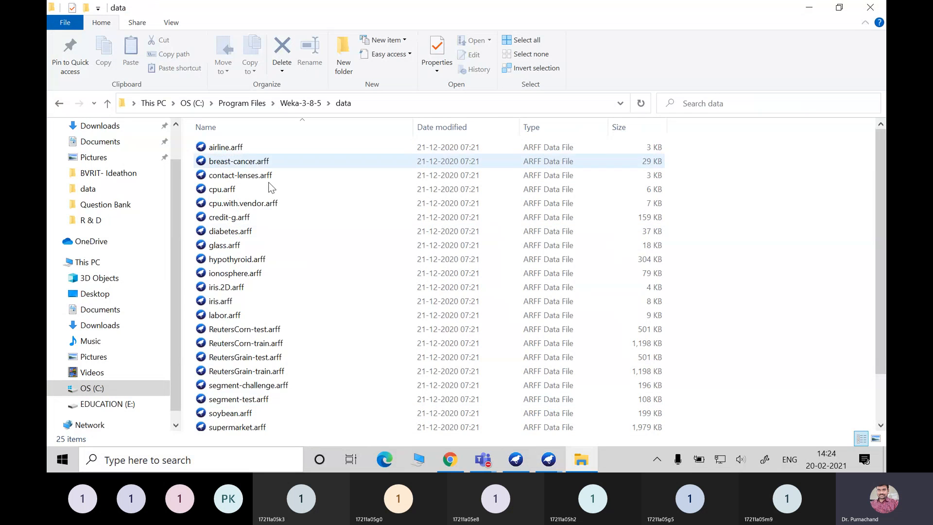
pyautogui.scroll(-2, 267, 220)
pyautogui.scroll(2, 267, 220)
pyautogui.click(235, 146)
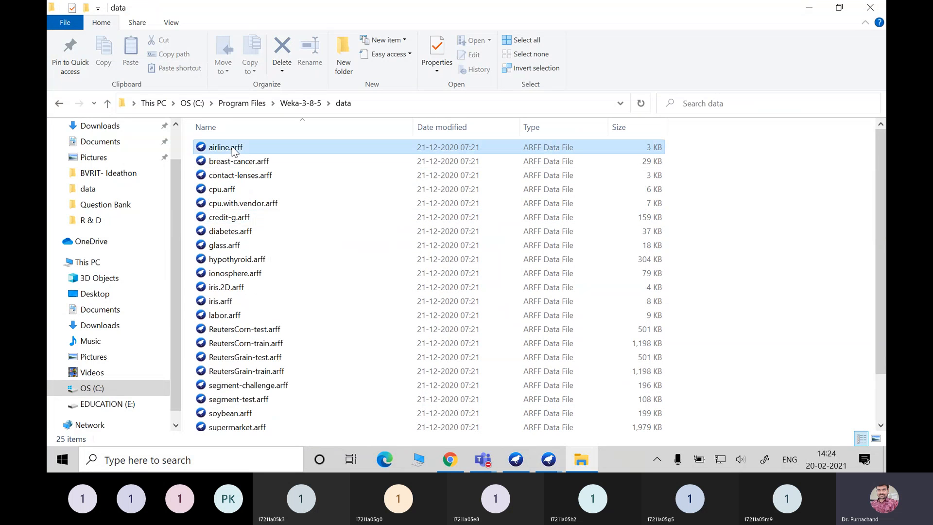
pyautogui.rightClick(236, 147)
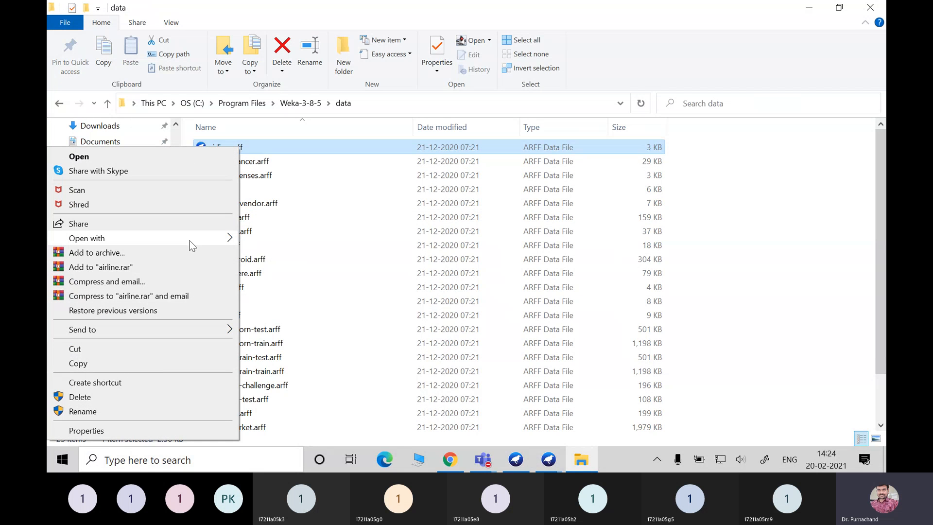
pyautogui.moveTo(208, 238)
pyautogui.click(264, 241)
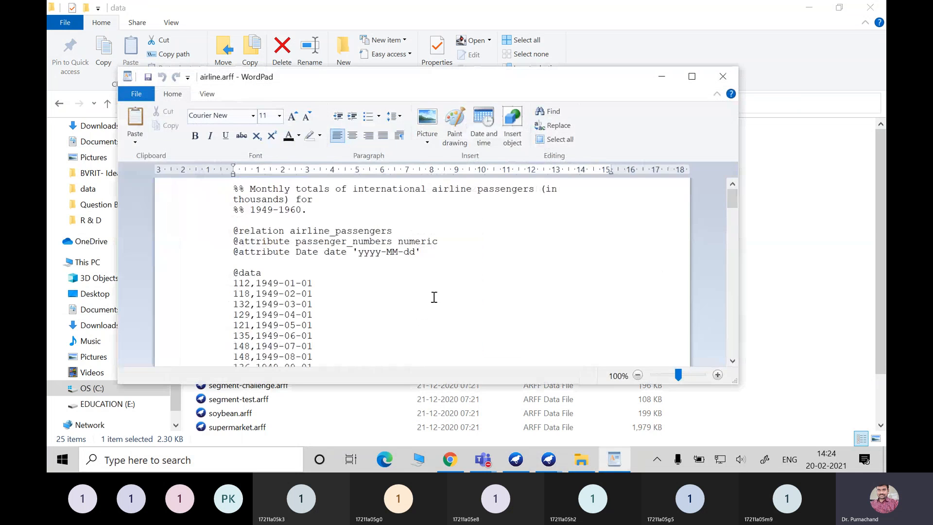
pyautogui.scroll(-10, 418, 300)
pyautogui.scroll(-15, 417, 298)
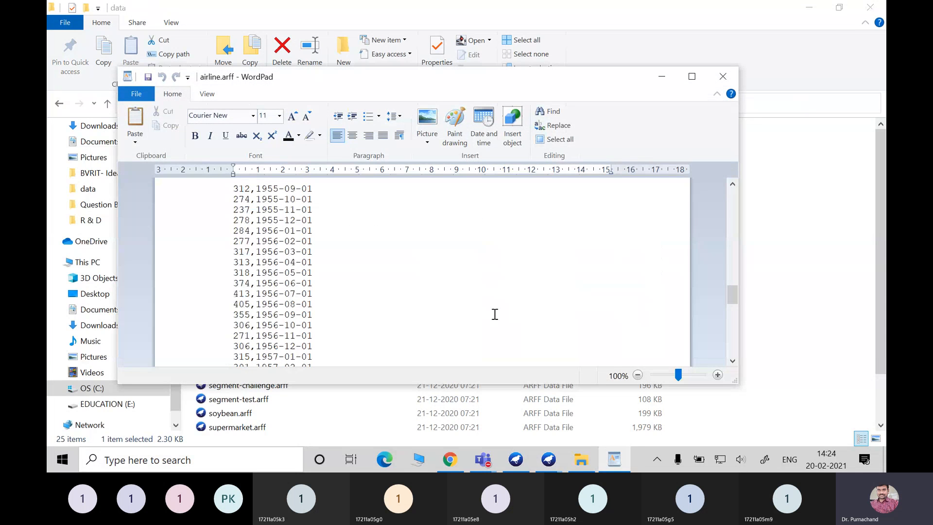
pyautogui.click(723, 76)
# - Open weather.nominal.arff from the data folder in WordPad and maximize its window
pyautogui.scroll(-2, 239, 350)
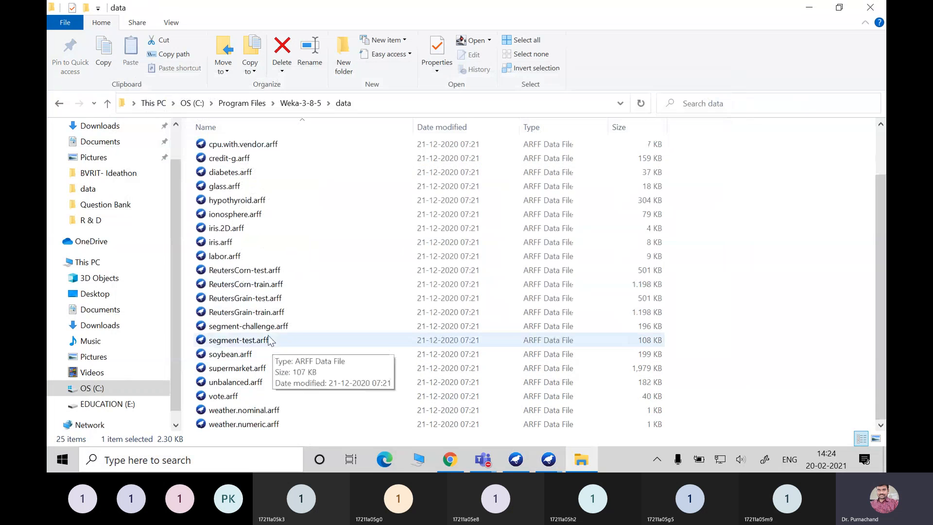
pyautogui.scroll(1, 238, 369)
pyautogui.scroll(-1, 236, 423)
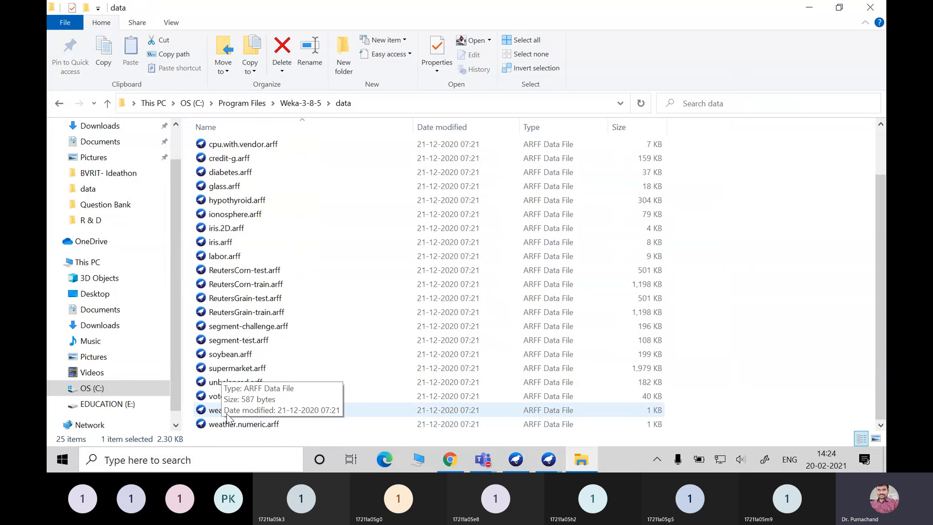
pyautogui.rightClick(219, 413)
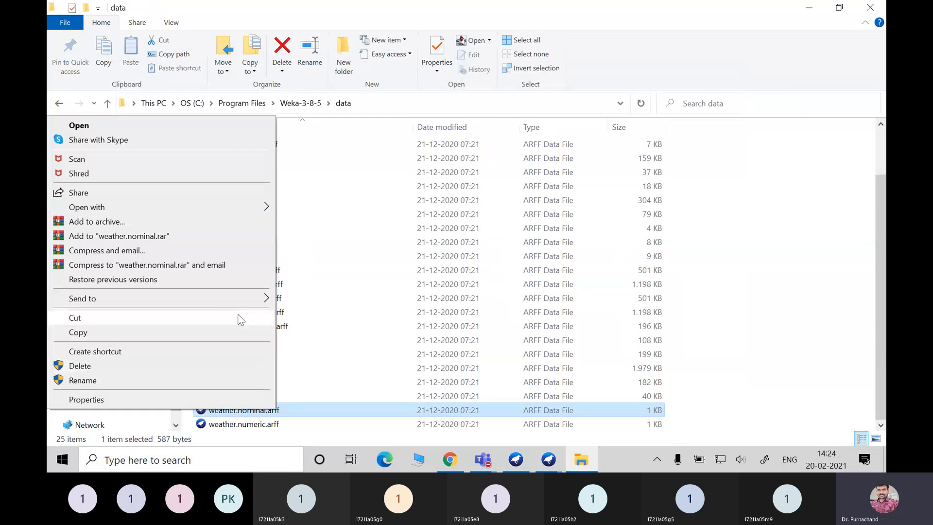
pyautogui.moveTo(266, 209)
pyautogui.click(305, 202)
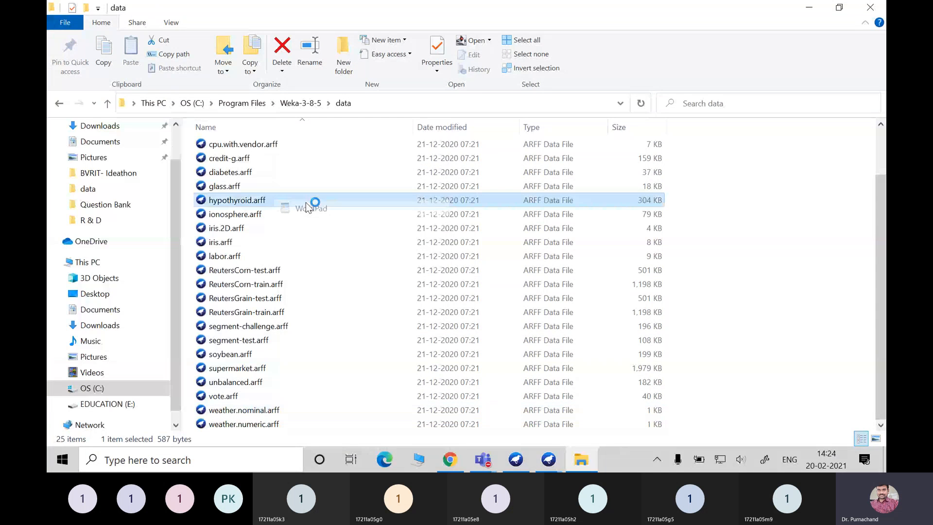
pyautogui.click(305, 202)
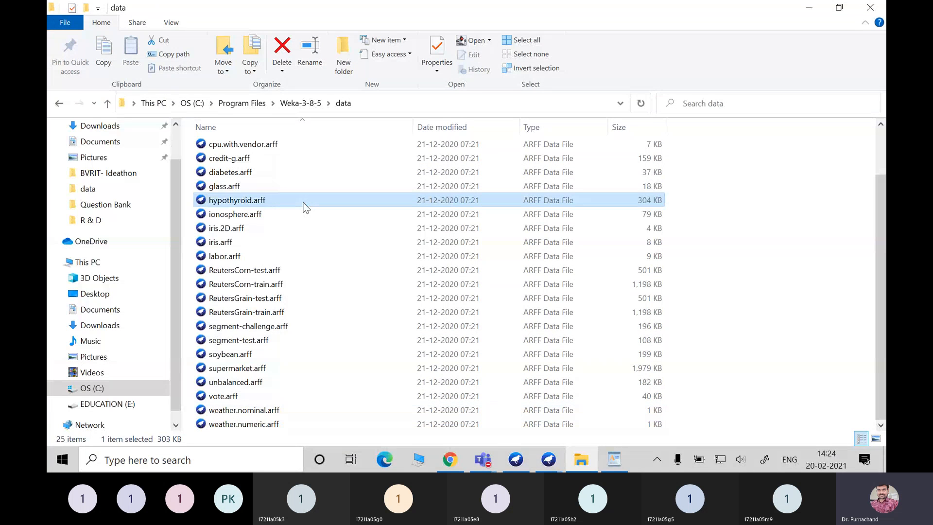
pyautogui.click(616, 466)
pyautogui.scroll(-3, 523, 302)
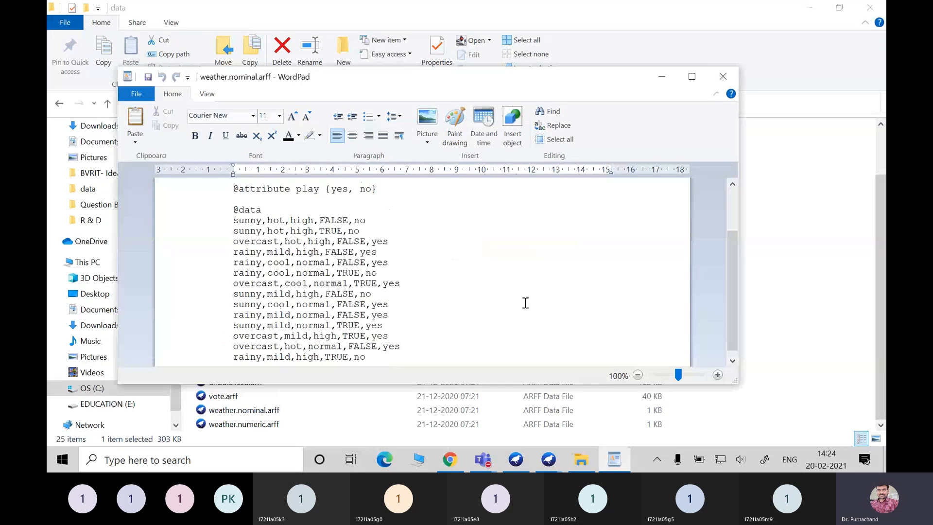
pyautogui.click(693, 78)
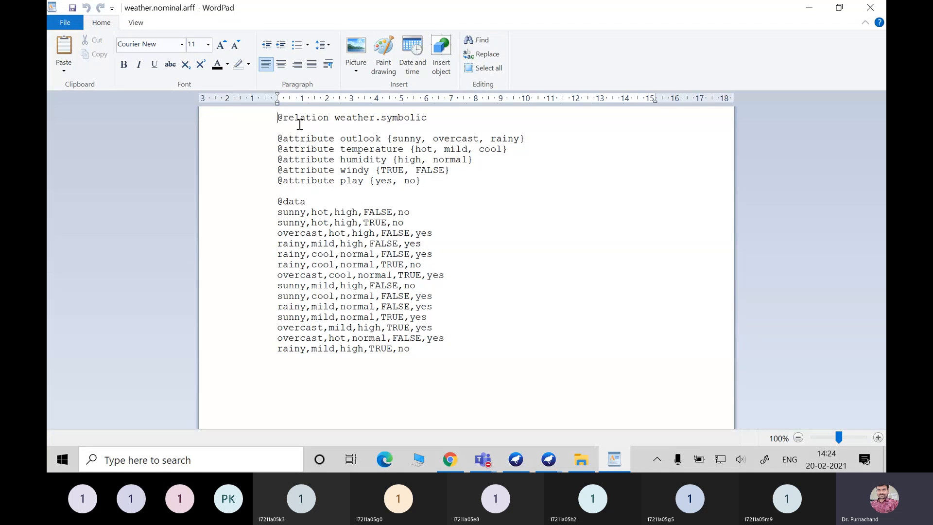
pyautogui.moveTo(283, 118); pyautogui.dragTo(328, 118)
pyautogui.click(338, 118)
pyautogui.doubleClick(337, 119)
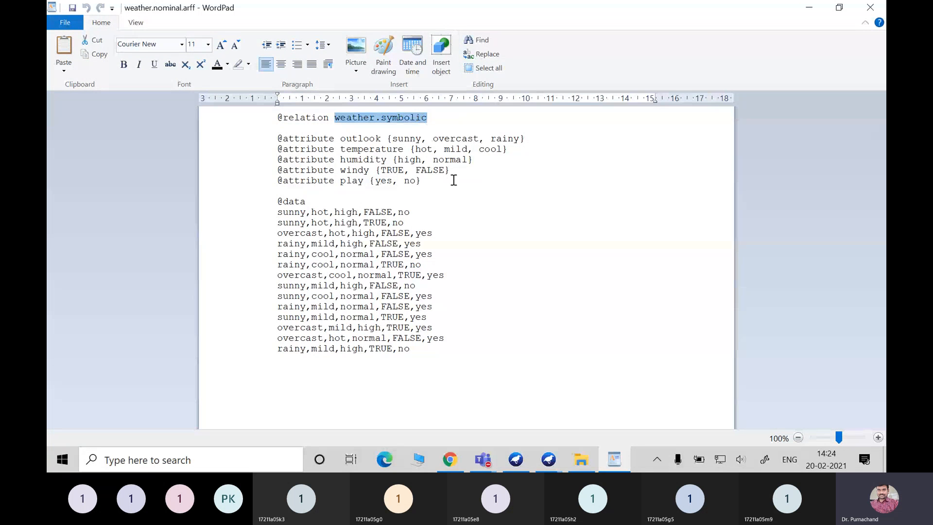
pyautogui.click(439, 173)
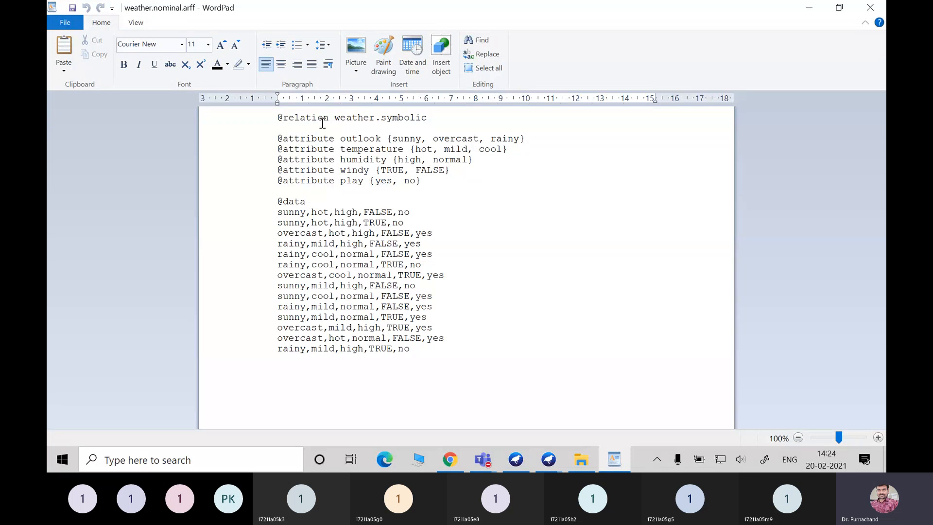
pyautogui.moveTo(340, 138); pyautogui.dragTo(354, 178)
pyautogui.click(401, 205)
pyautogui.click(463, 242)
pyautogui.moveTo(388, 139); pyautogui.dragTo(412, 149)
pyautogui.click(410, 149)
pyautogui.moveTo(481, 158); pyautogui.dragTo(392, 159)
pyautogui.moveTo(475, 169); pyautogui.dragTo(370, 182)
pyautogui.moveTo(429, 211); pyautogui.dragTo(431, 209)
# - Compare the outlook declaration with the first value of the first data row, and highlight the temperature attribute's values
pyautogui.moveTo(343, 139); pyautogui.dragTo(421, 141)
pyautogui.moveTo(278, 213); pyautogui.dragTo(304, 213)
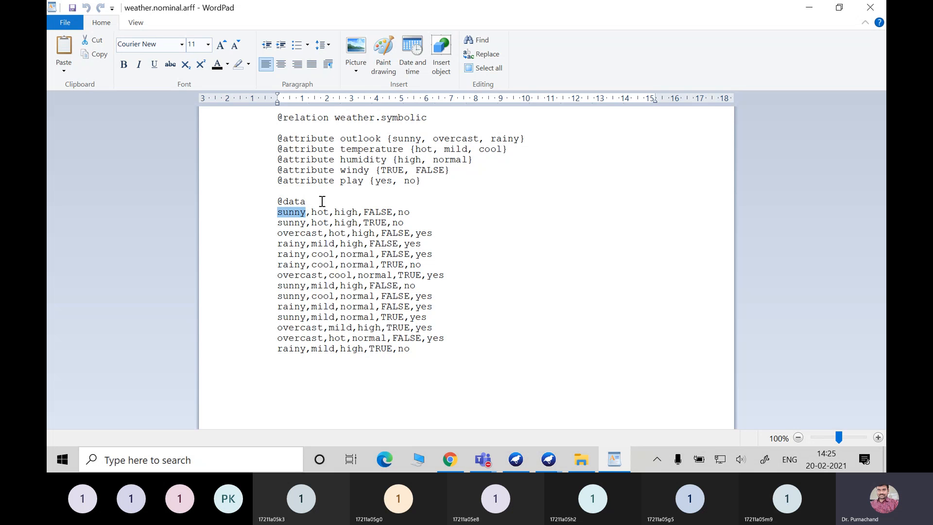
pyautogui.moveTo(415, 149); pyautogui.dragTo(502, 148)
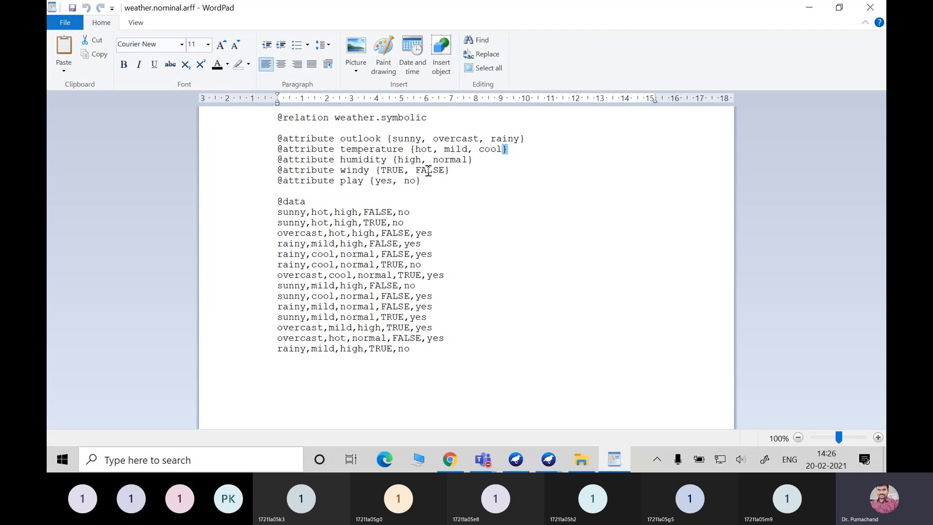
# - Highlight the nominal values in braces for the humidity, windy and play attributes
pyautogui.moveTo(398, 161); pyautogui.dragTo(467, 160)
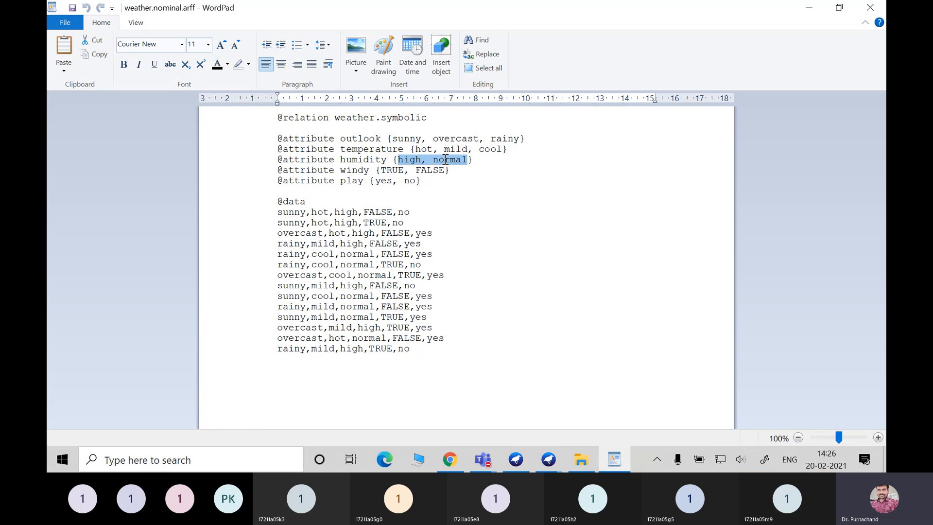
pyautogui.moveTo(381, 170); pyautogui.dragTo(454, 171)
pyautogui.moveTo(375, 181); pyautogui.dragTo(415, 181)
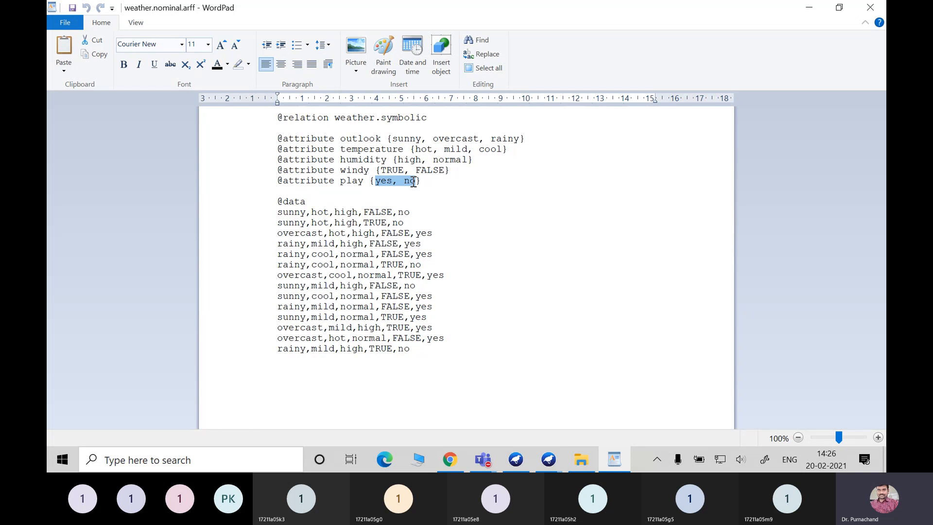
# - Examine the first data row value by value, highlighting hot, high, FALSE and no against the attribute declarations
pyautogui.click(409, 211)
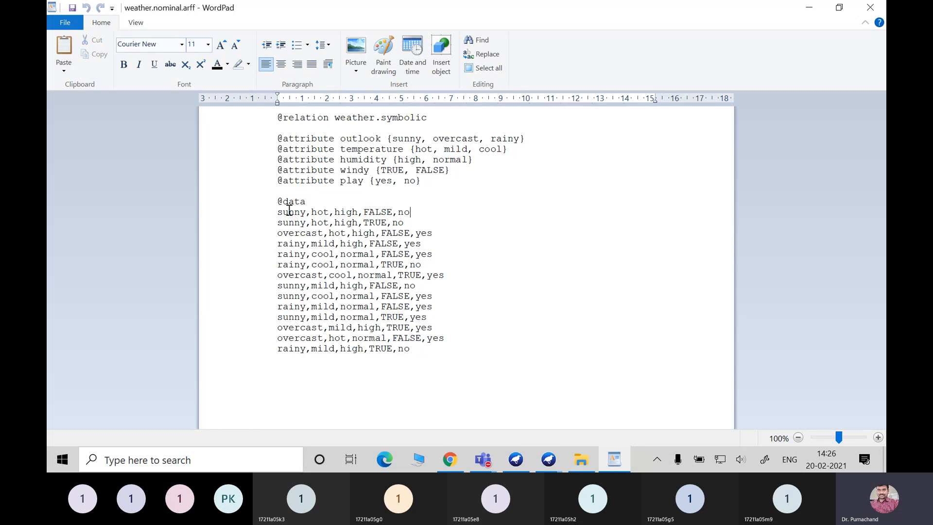
pyautogui.doubleClick(322, 215)
pyautogui.moveTo(335, 213); pyautogui.dragTo(359, 208)
pyautogui.doubleClick(372, 212)
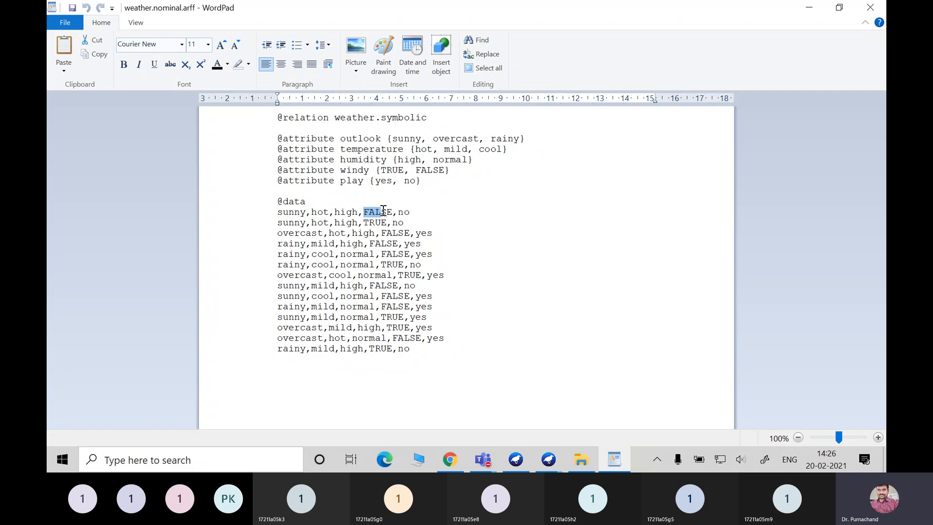
pyautogui.tripleClick(408, 212)
pyautogui.click(444, 208)
# - Close the weather.nominal.arff document in WordPad and close the smaller, duplicate Weka GUI Chooser window
pyautogui.click(878, 6)
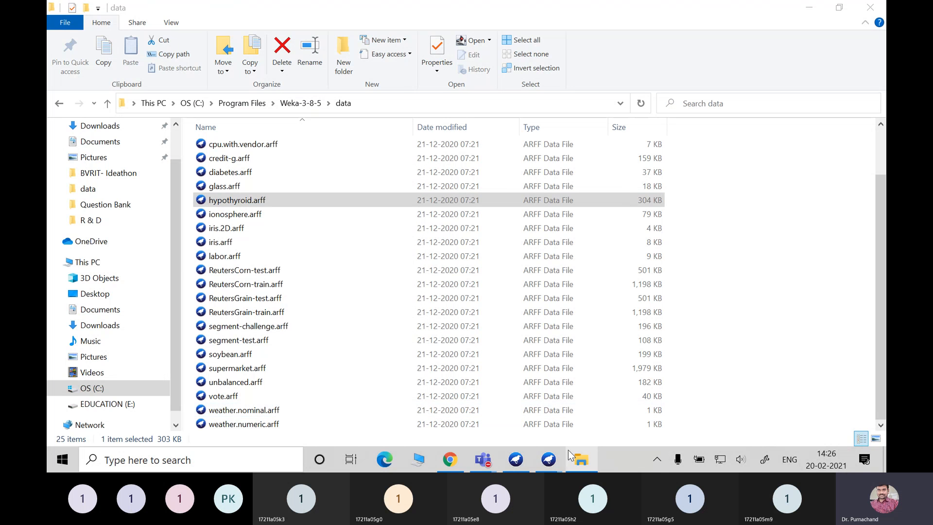
pyautogui.click(523, 461)
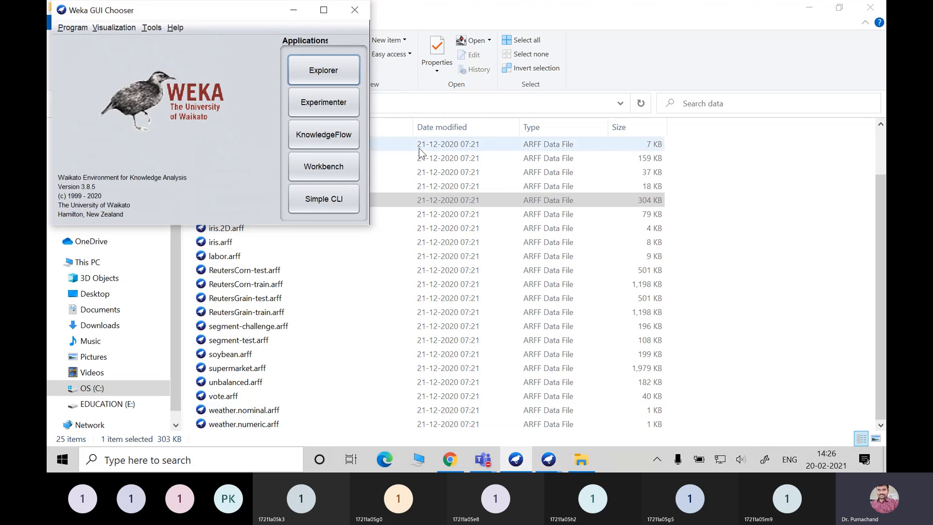
pyautogui.click(354, 9)
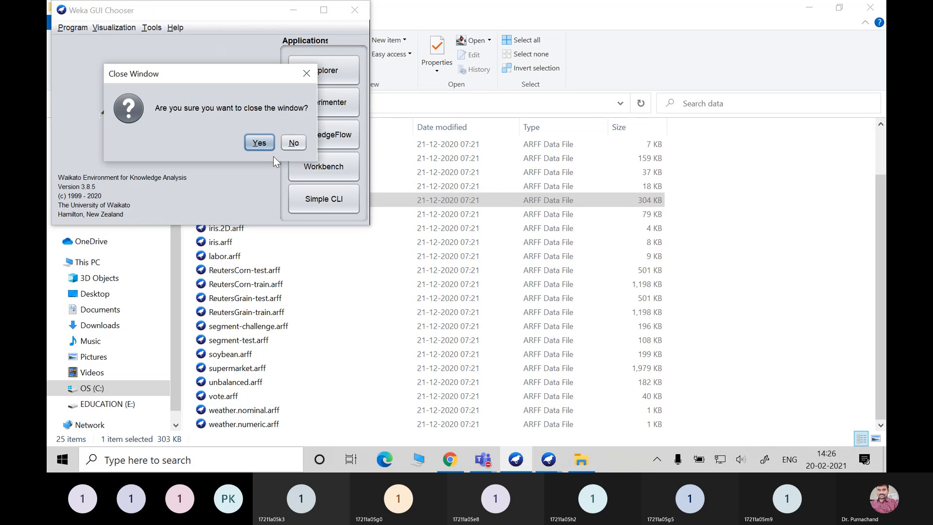
pyautogui.click(260, 143)
pyautogui.moveTo(516, 459)
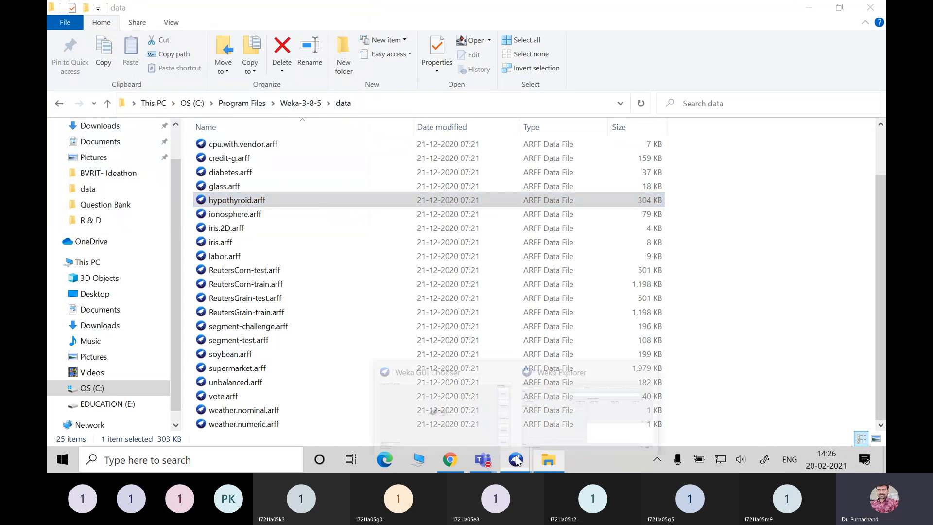
pyautogui.click(506, 408)
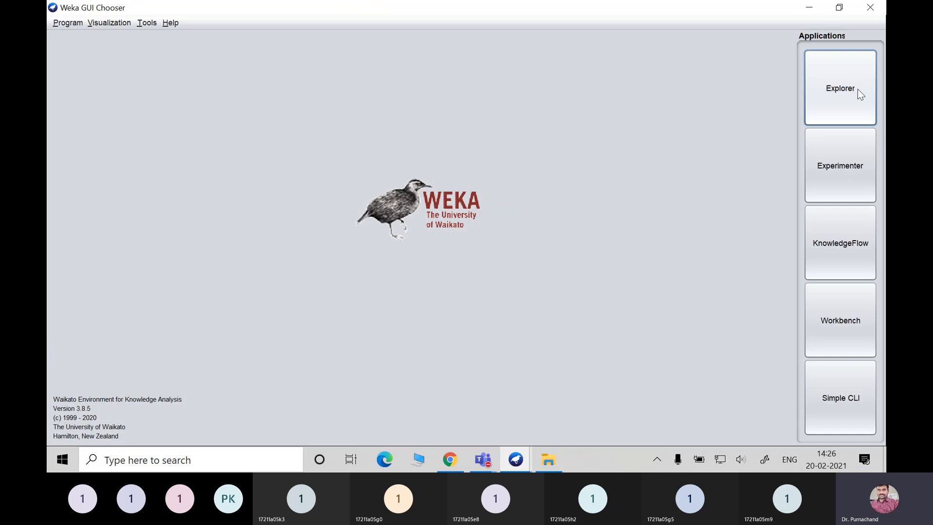
pyautogui.moveTo(516, 459)
pyautogui.click(558, 391)
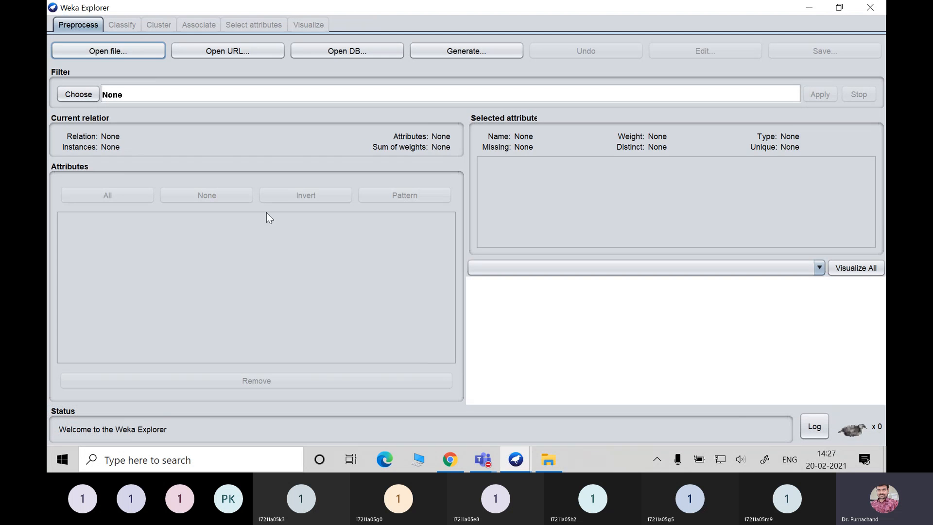
pyautogui.click(83, 54)
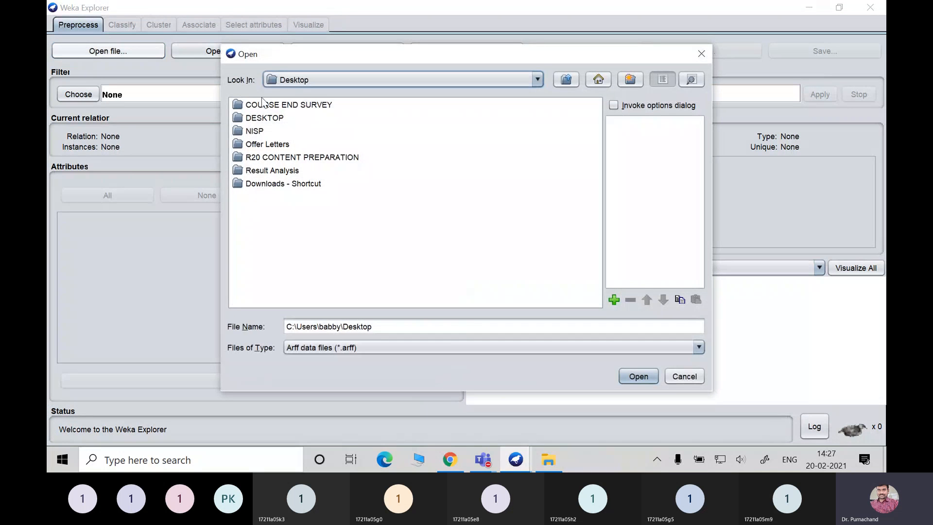
pyautogui.doubleClick(267, 118)
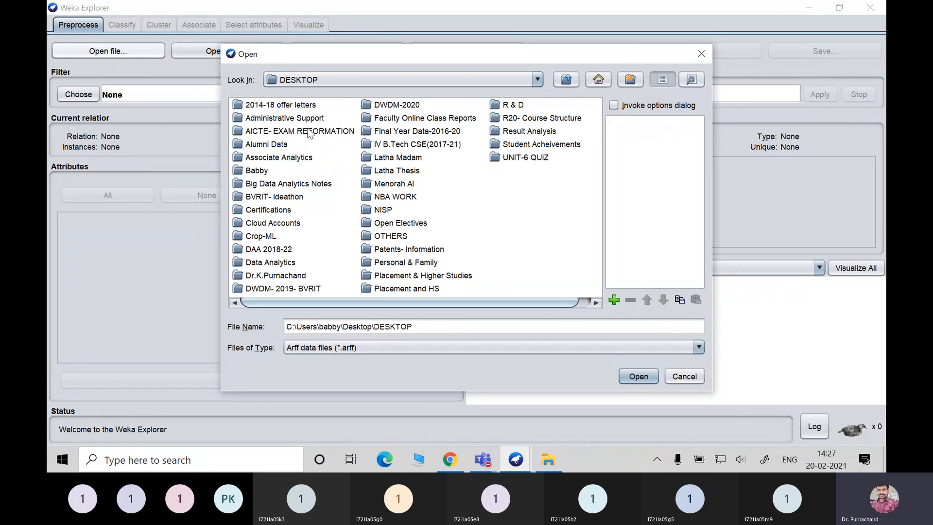
pyautogui.click(693, 377)
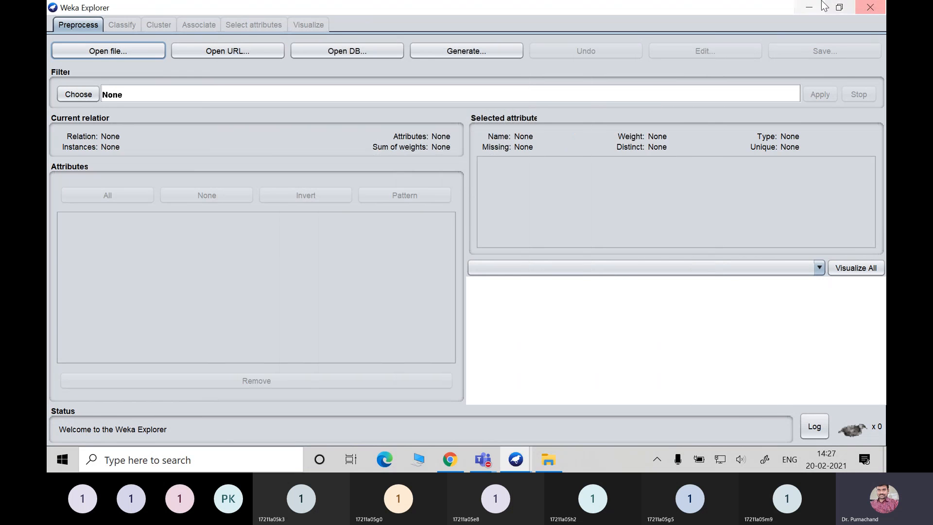
pyautogui.click(810, 8)
# - Open weather.nominal.arff from the Weka-3-8-5 data folder in Weka Explorer and maximize its window
pyautogui.click(548, 459)
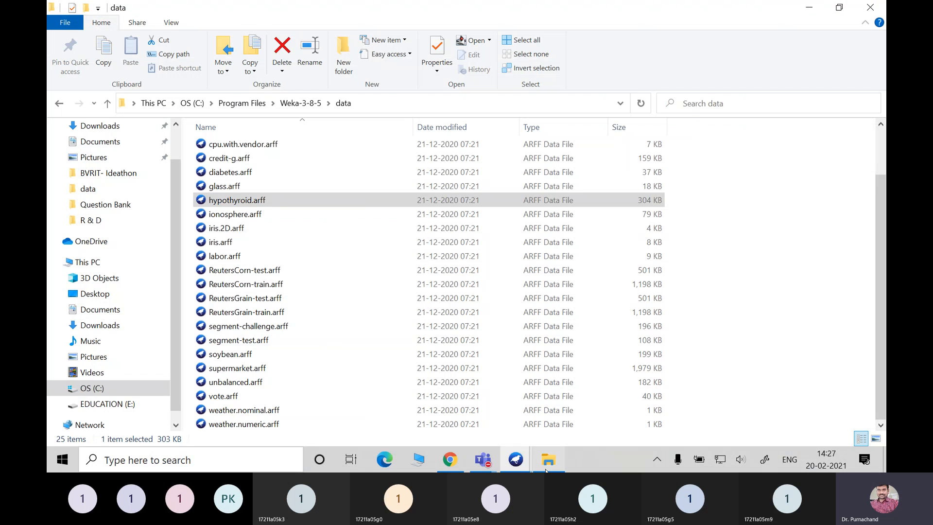
pyautogui.click(225, 411)
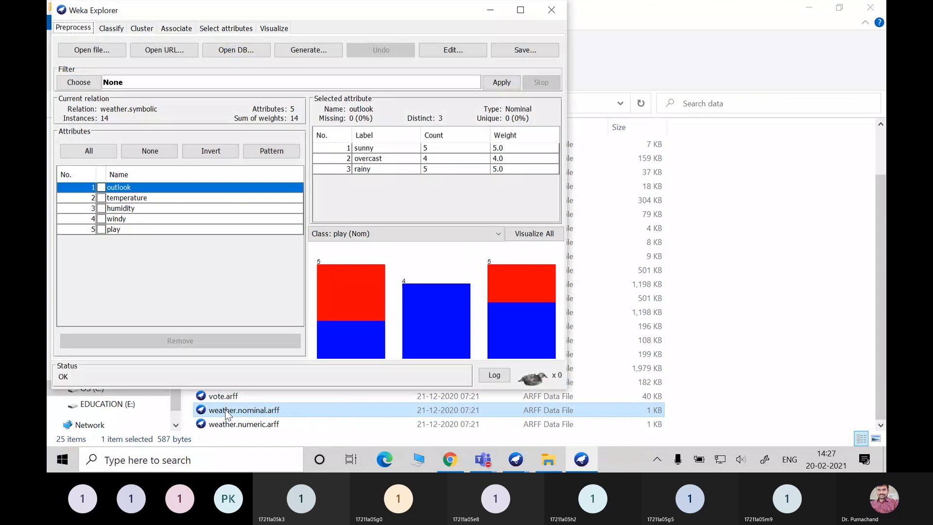
pyautogui.click(520, 9)
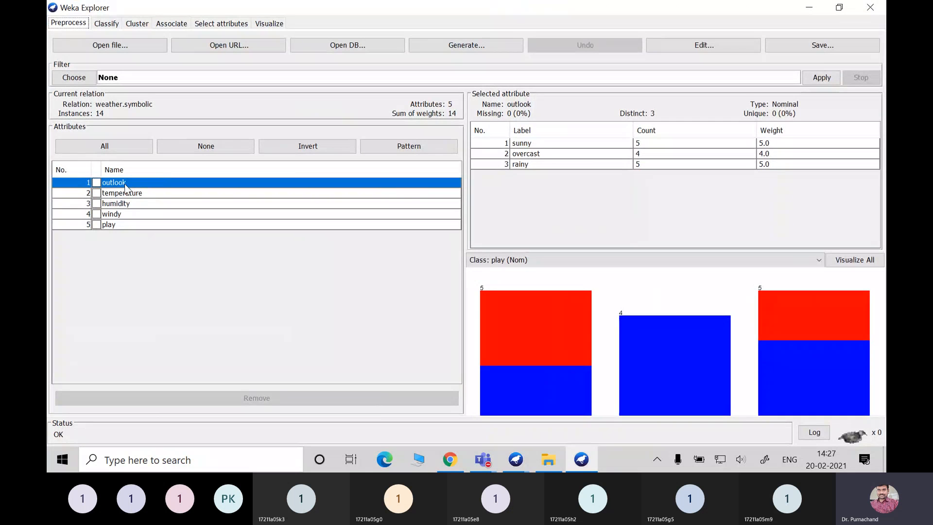
# - View the statistics of temperature, humidity, windy and play in turn, marking the outlook attribute and unmarking it again
pyautogui.click(97, 184)
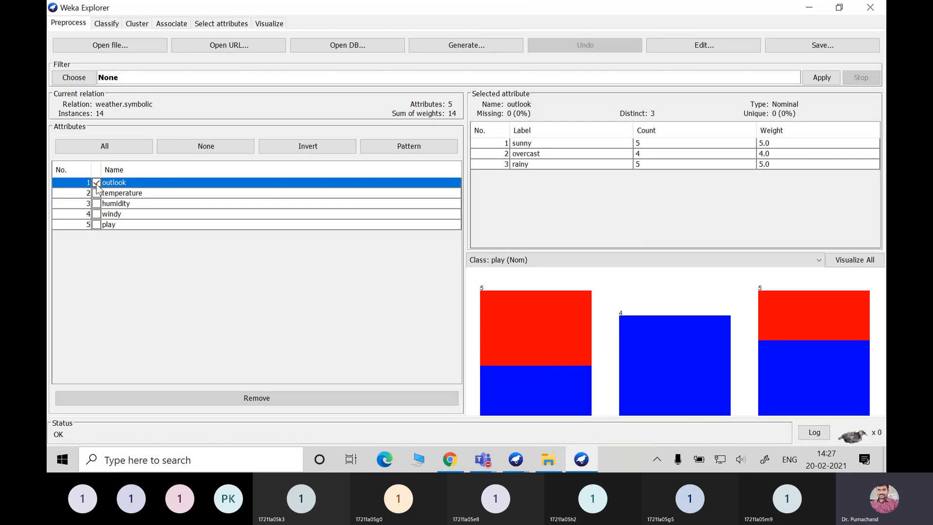
pyautogui.click(113, 194)
pyautogui.click(115, 204)
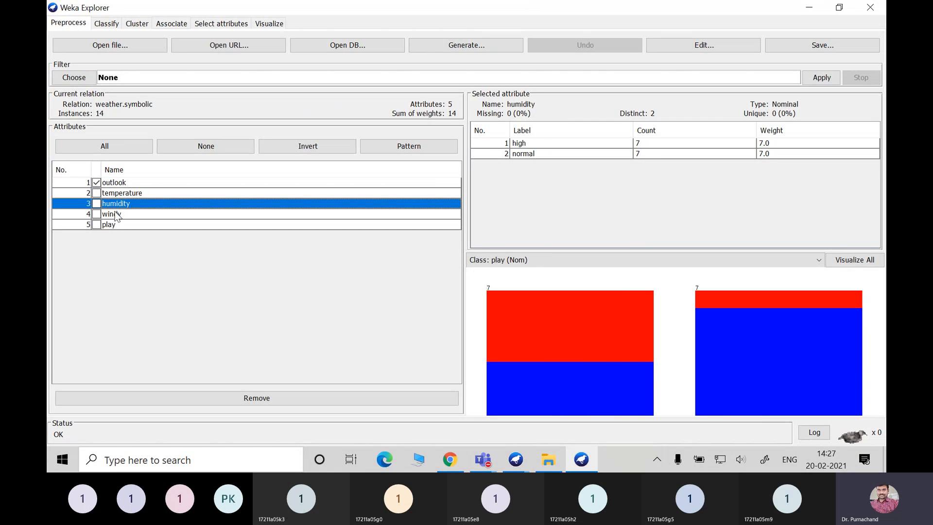
pyautogui.click(115, 215)
pyautogui.click(112, 224)
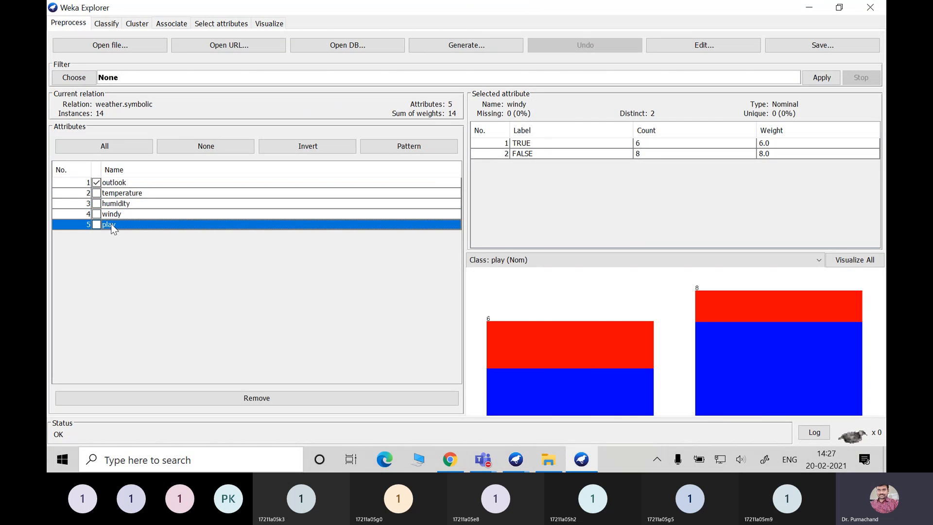
pyautogui.click(97, 184)
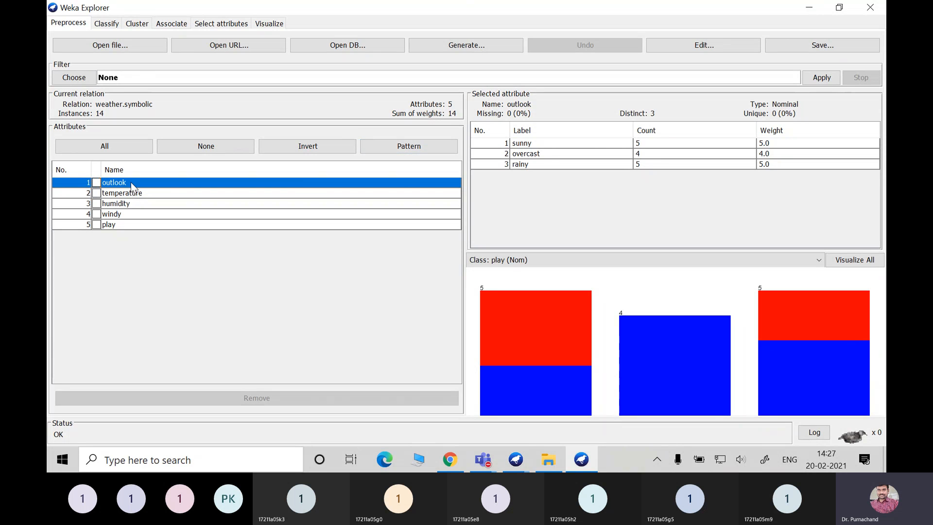
# - Examine the label counts and class distribution charts of the play, windy, temperature and outlook attributes
pyautogui.click(113, 226)
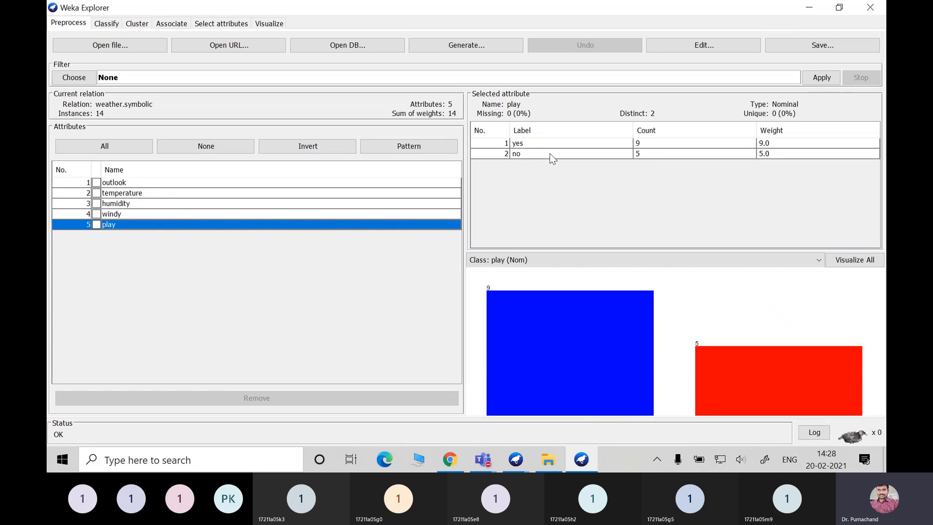
pyautogui.click(118, 215)
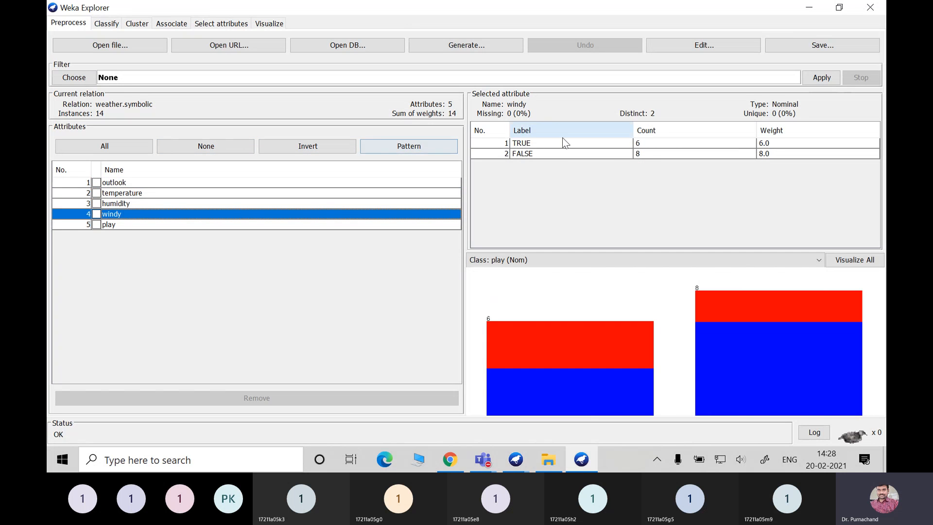
pyautogui.click(117, 193)
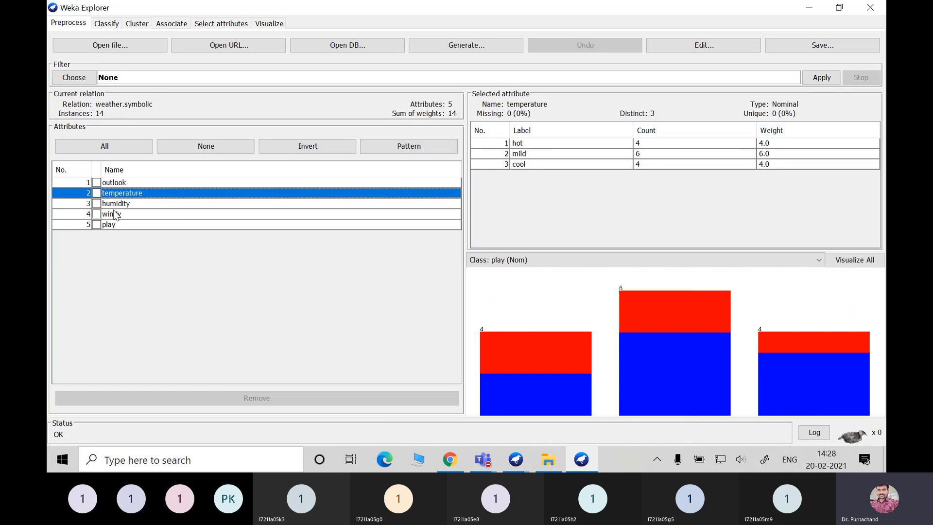
pyautogui.click(110, 184)
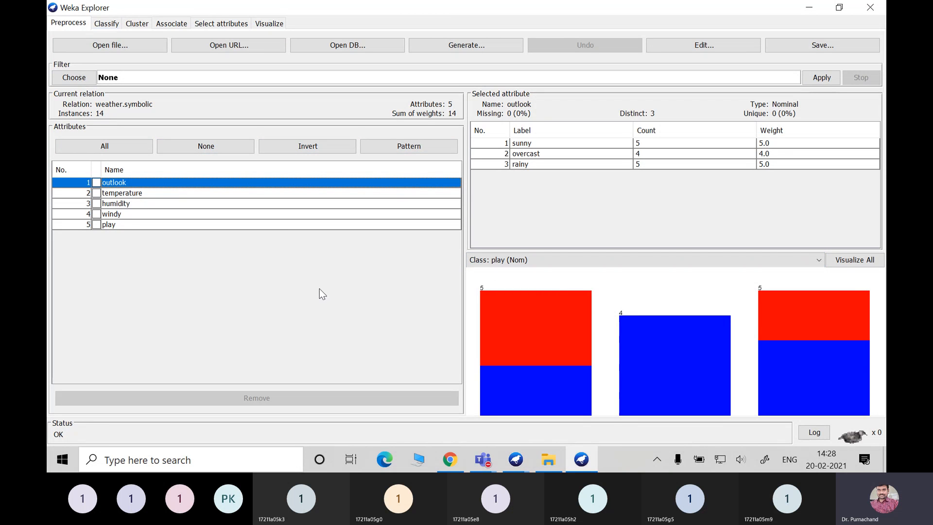
# - Choose the J48 decision tree from the trees group as the classifier for the weather data
pyautogui.click(108, 24)
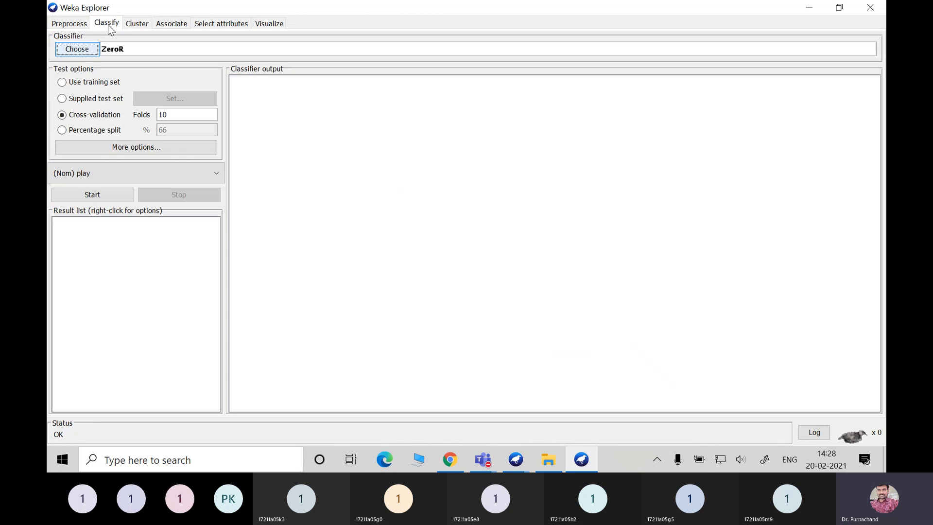
pyautogui.click(82, 48)
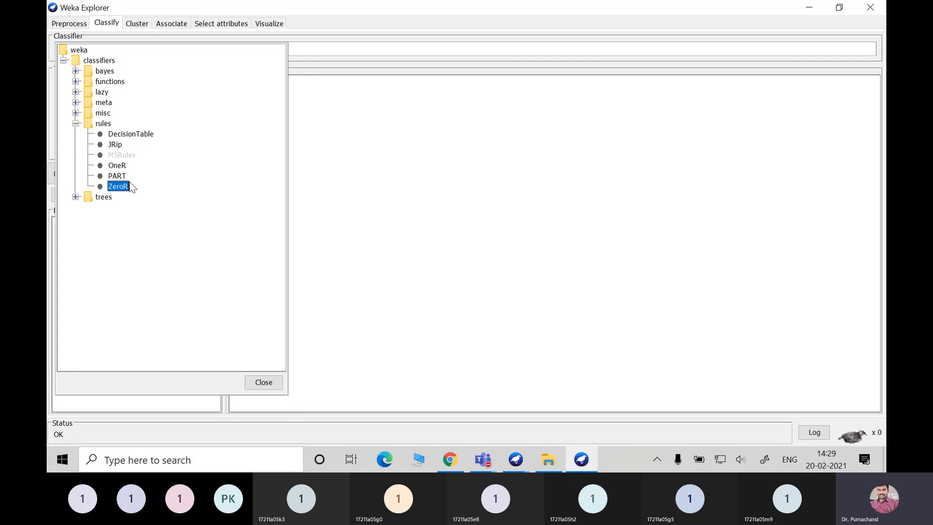
pyautogui.click(76, 197)
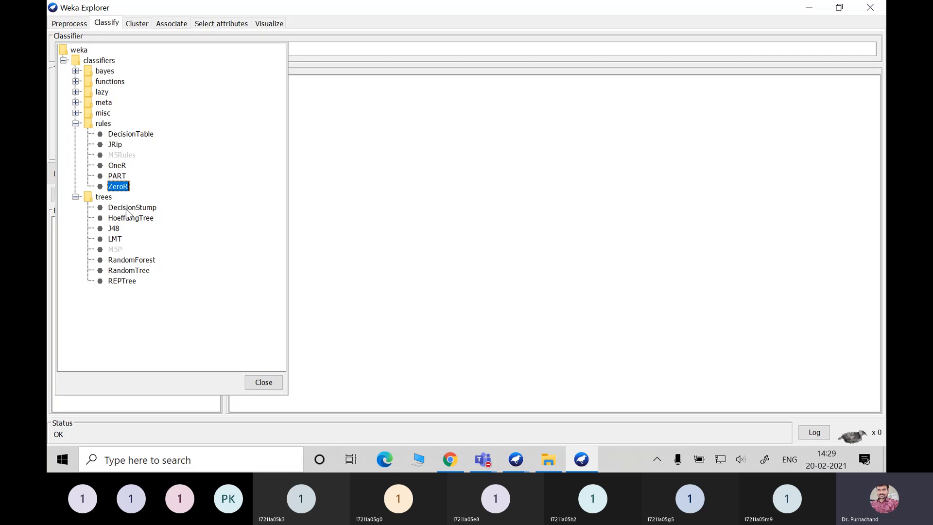
pyautogui.moveTo(126, 210)
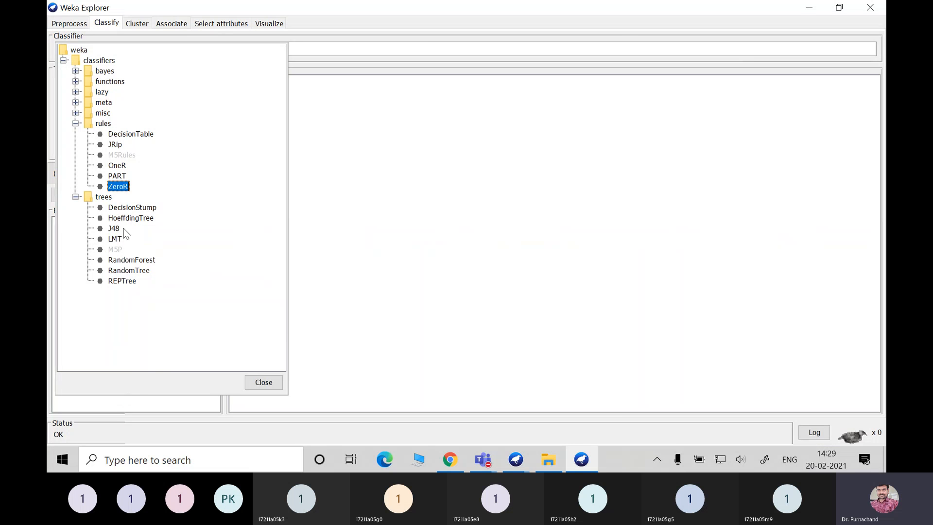
pyautogui.moveTo(120, 257)
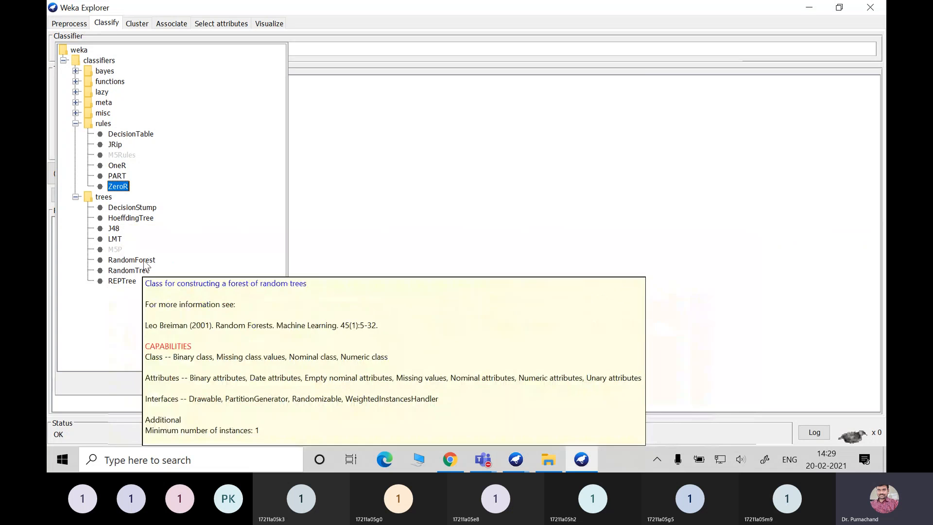
pyautogui.moveTo(123, 281)
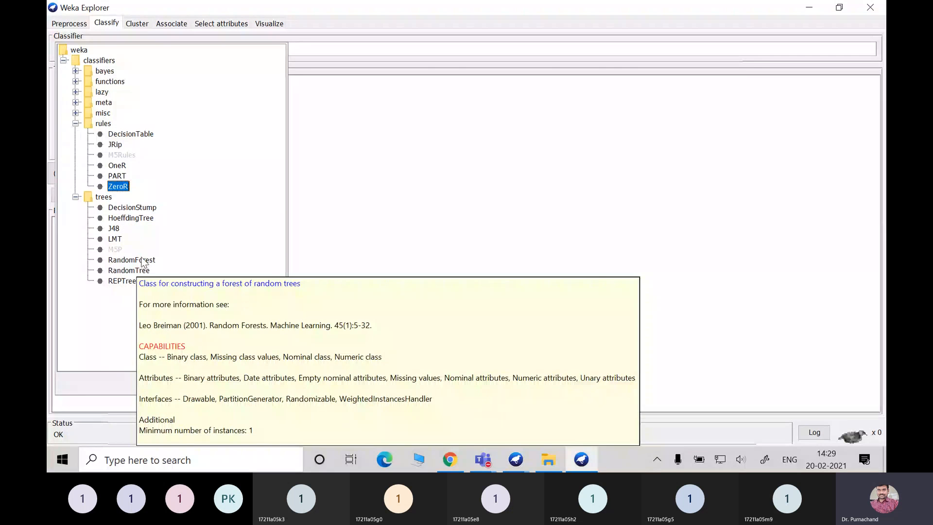
pyautogui.click(115, 229)
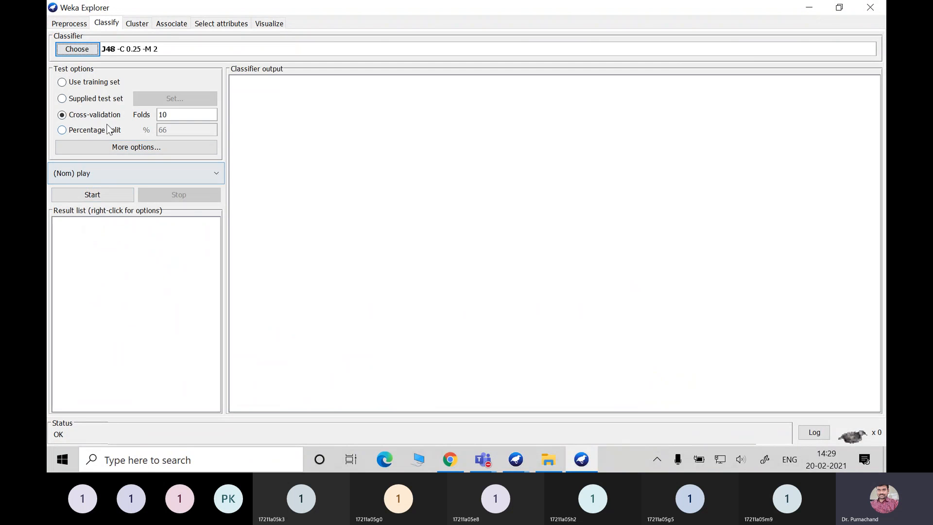
# - Try the Use training set test option, reselect the J48 classifier, and switch the test option to Supplied test set
pyautogui.click(104, 82)
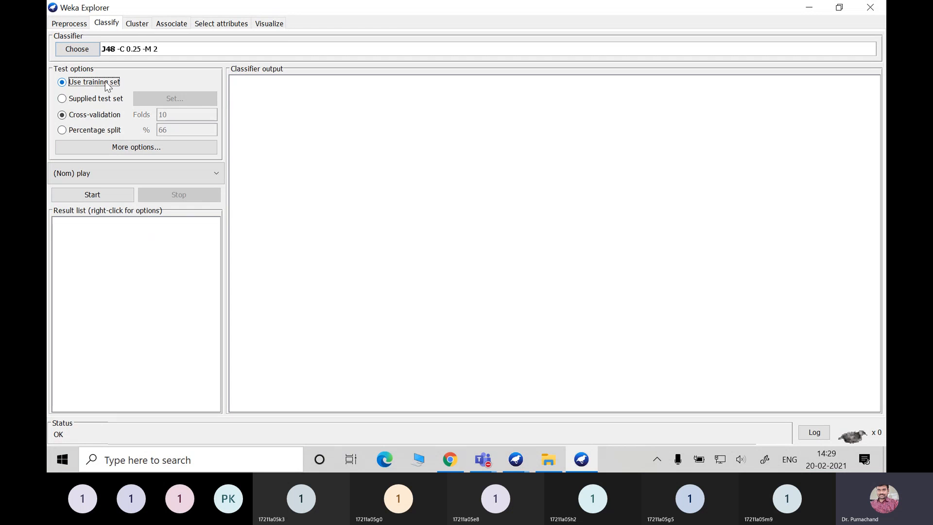
pyautogui.click(78, 50)
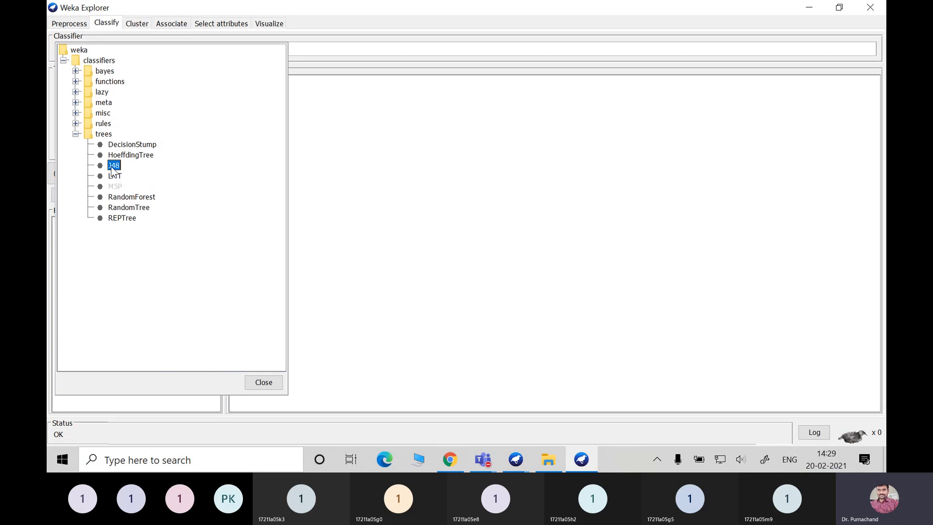
pyautogui.click(113, 165)
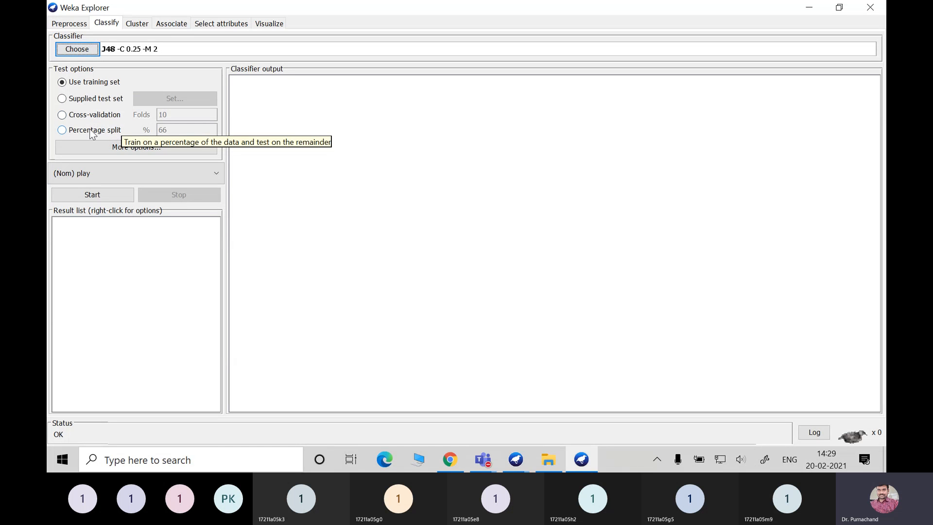
pyautogui.click(106, 103)
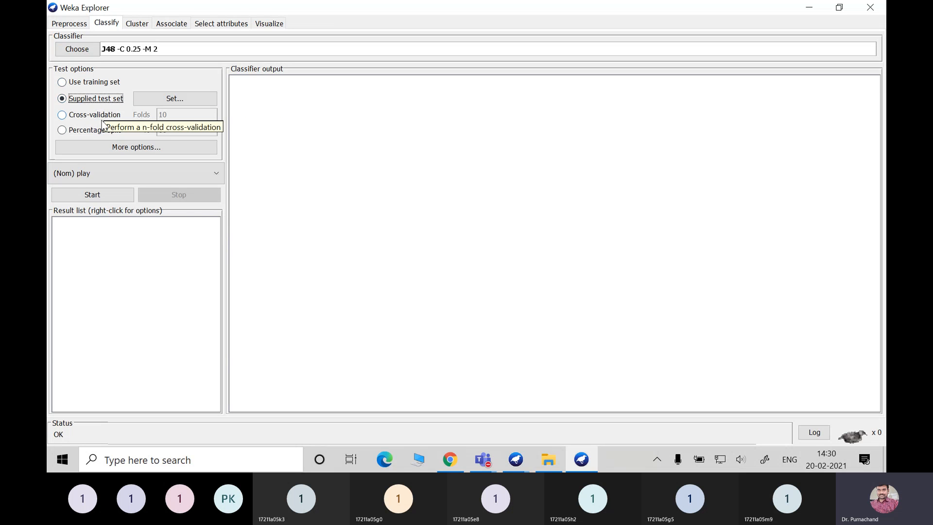
# - Try the Cross-validation and Percentage split test options, and set the test option to Use training set
pyautogui.click(103, 119)
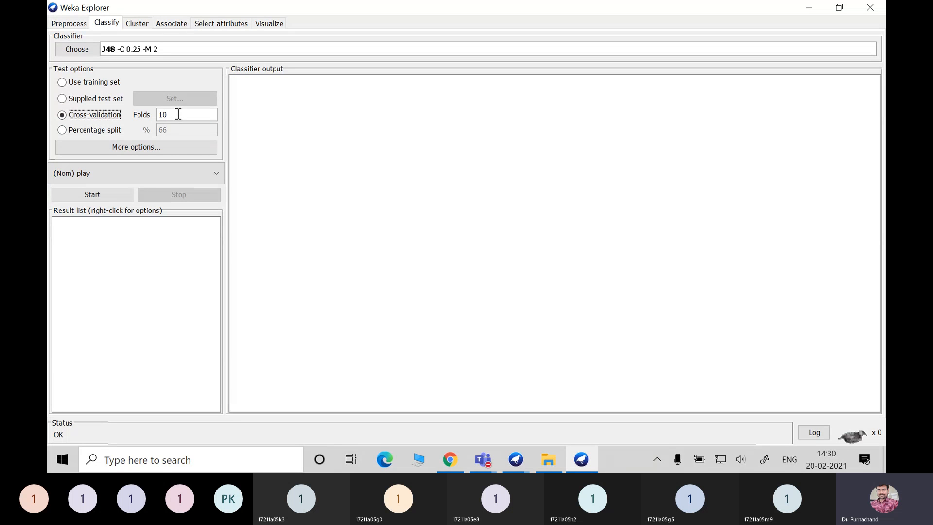
pyautogui.click(69, 129)
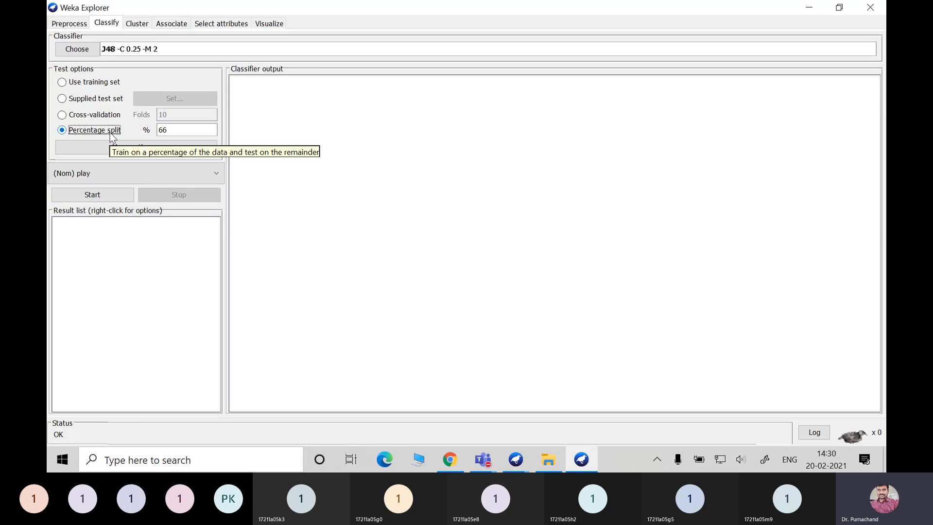
pyautogui.click(101, 81)
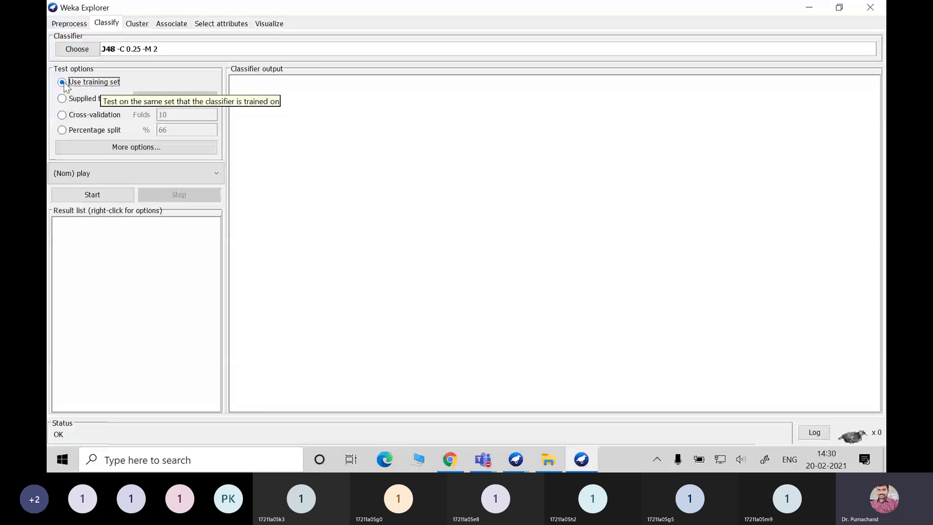
# - Set play as the class attribute and run the J48 classification on the weather data
pyautogui.click(144, 172)
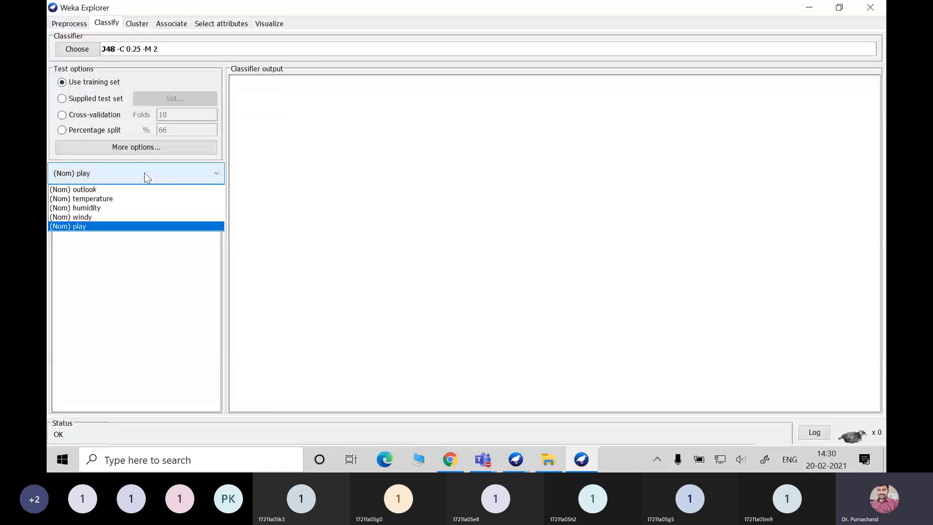
pyautogui.click(85, 227)
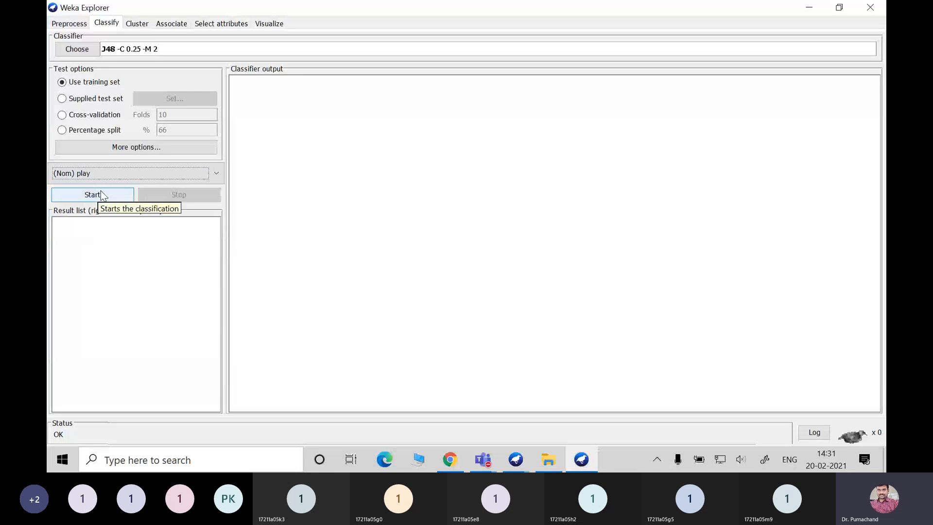
pyautogui.click(102, 194)
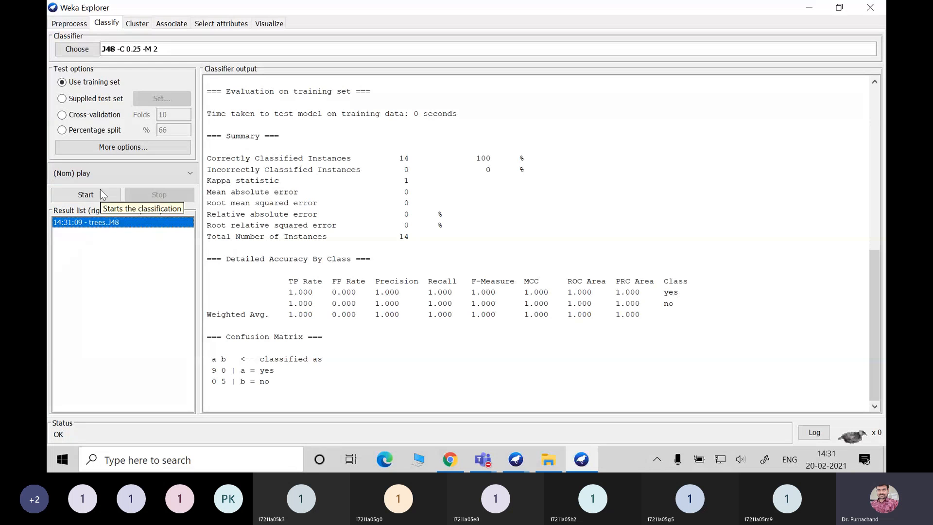
# - Read the classifier output from the run information through the J48 pruned tree to the confusion matrix
pyautogui.scroll(10, 269, 214)
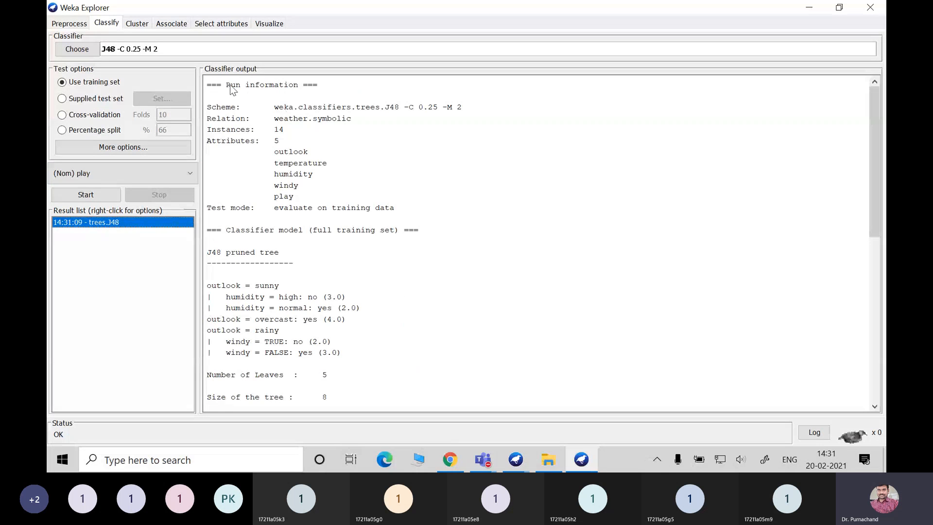
pyautogui.moveTo(223, 85); pyautogui.dragTo(318, 376)
pyautogui.scroll(-5, 424, 296)
pyautogui.click(423, 297)
pyautogui.scroll(-1, 424, 296)
pyautogui.scroll(-5, 416, 321)
pyautogui.click(307, 383)
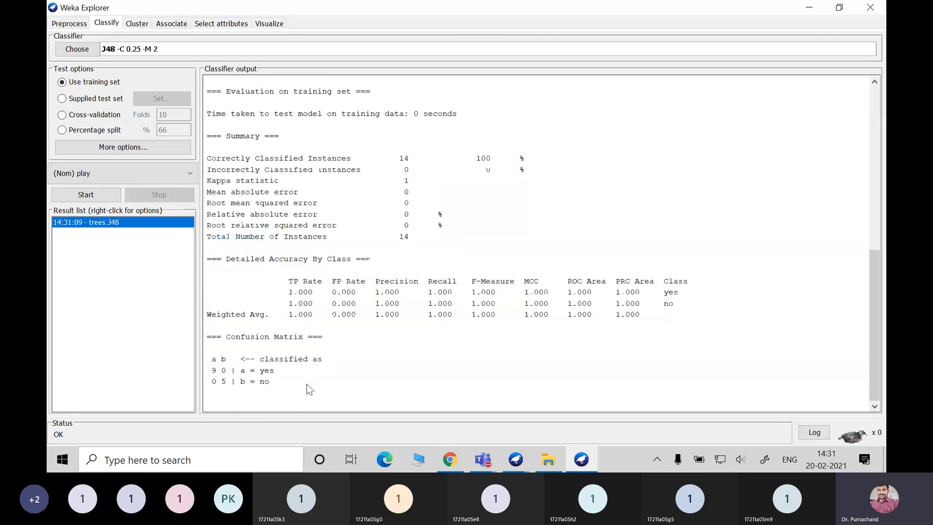
# - Compare the evaluation summary and accuracy by class with the run information and pruned tree in the classifier output
pyautogui.scroll(3, 383, 316)
pyautogui.scroll(-3, 383, 316)
pyautogui.scroll(10, 421, 358)
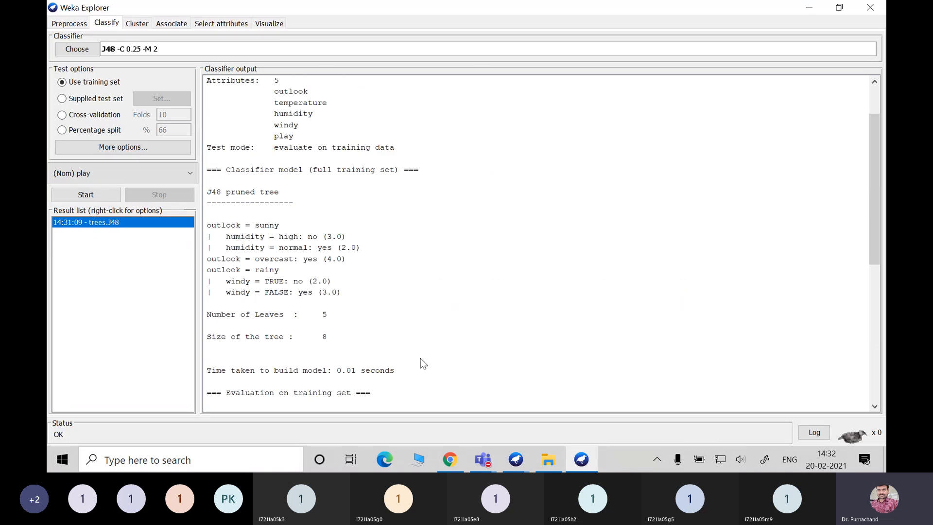
pyautogui.scroll(-10, 291, 223)
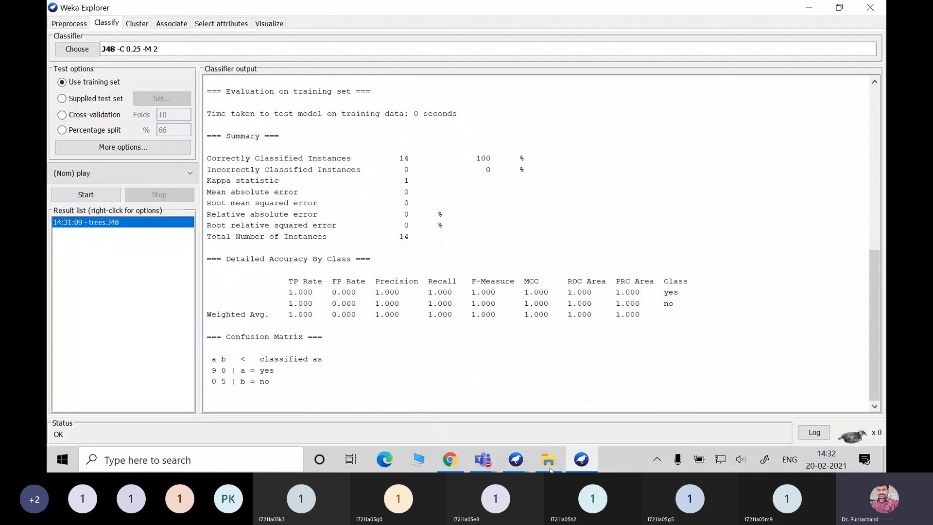
pyautogui.scroll(5, 520, 364)
pyautogui.scroll(6, 520, 366)
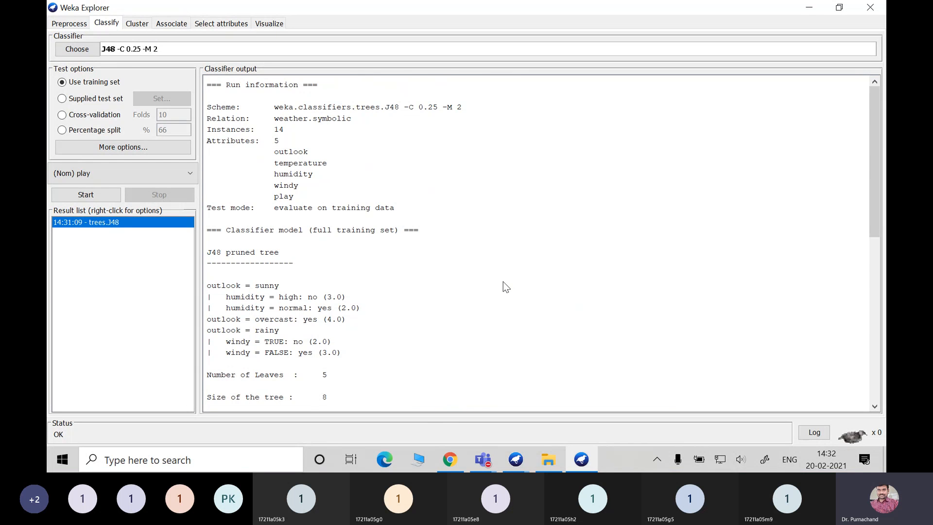
pyautogui.scroll(-3, 500, 292)
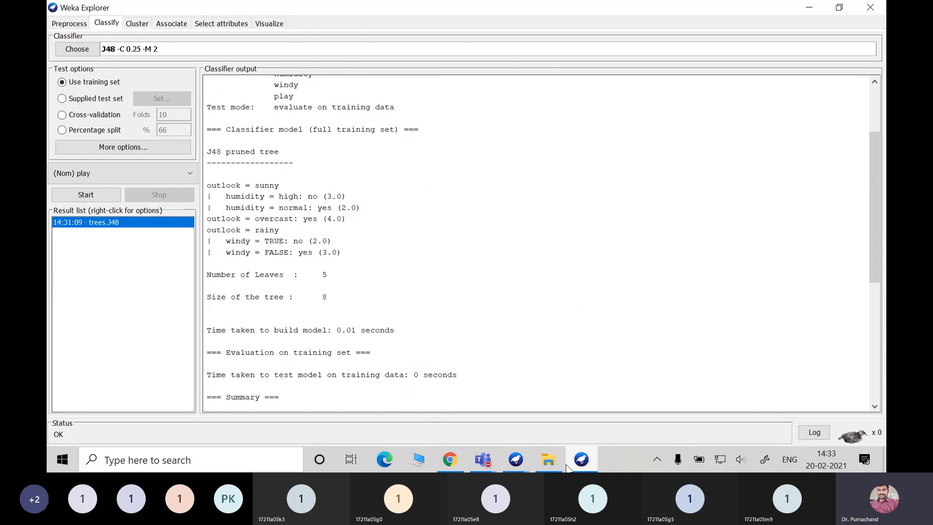
pyautogui.click(548, 461)
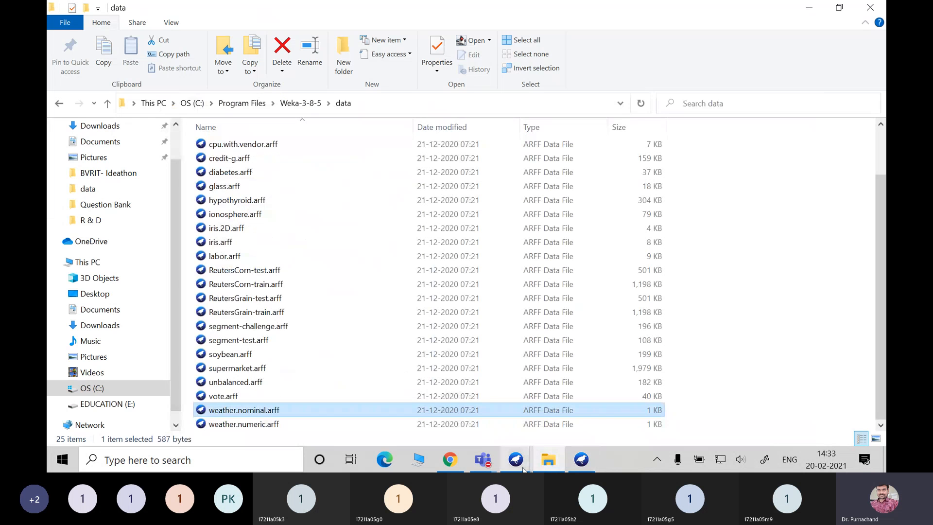
pyautogui.moveTo(523, 469)
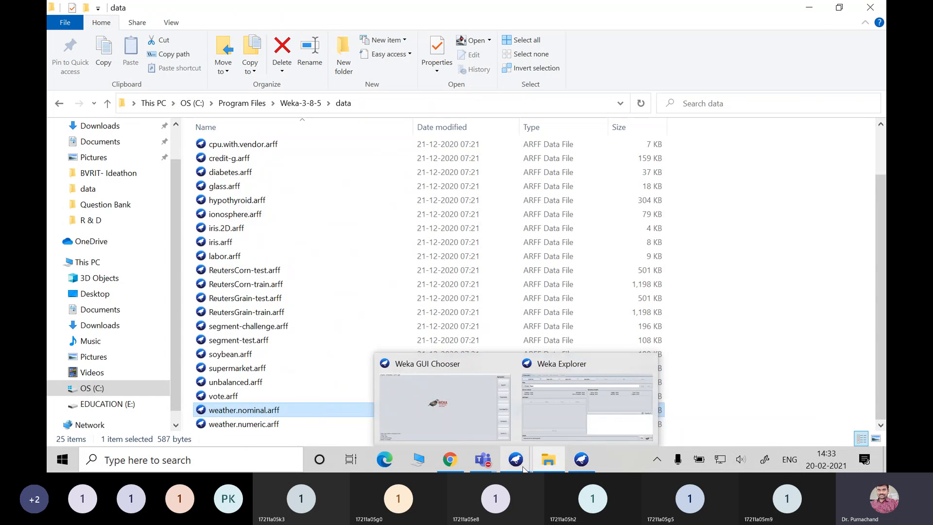
pyautogui.moveTo(578, 423)
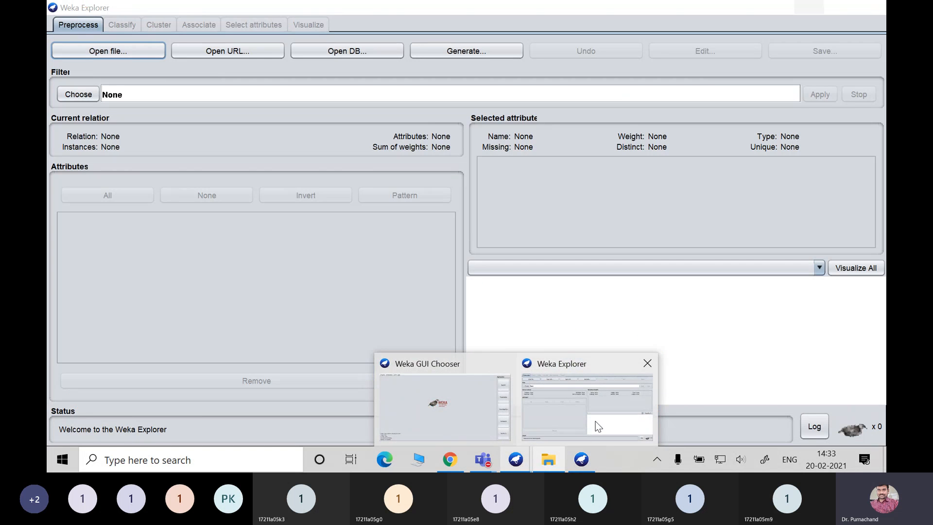
pyautogui.click(582, 425)
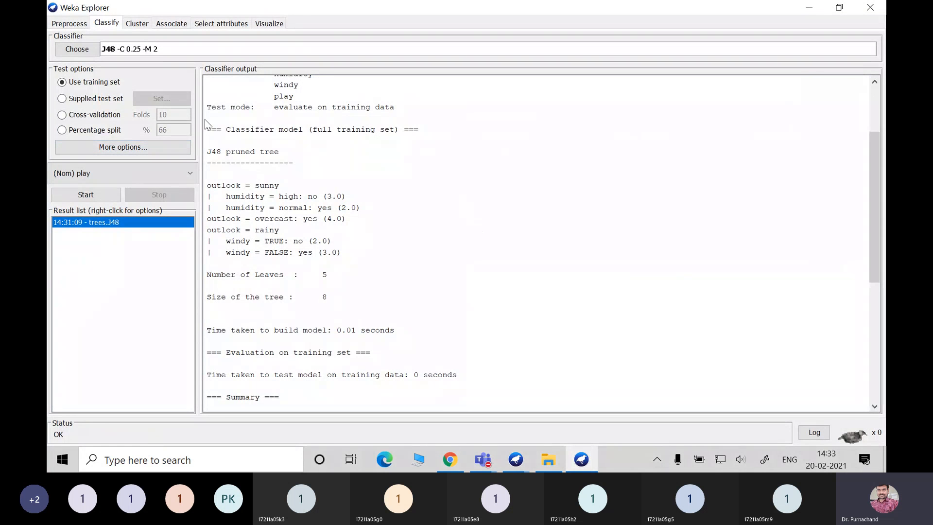
# - Visualize the decision tree of the trees.J48 result and maximize the tree visualizer window
pyautogui.scroll(-1, 472, 240)
pyautogui.scroll(-7, 471, 241)
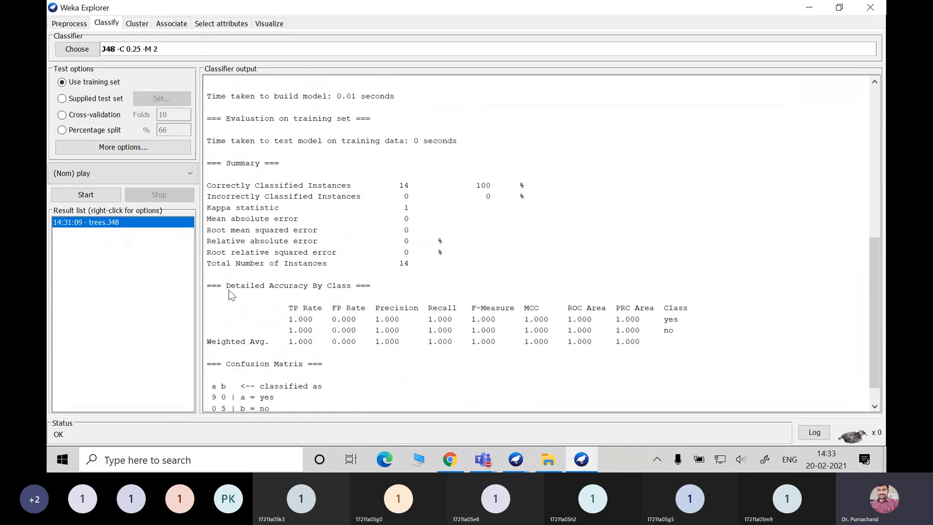
pyautogui.scroll(10, 363, 281)
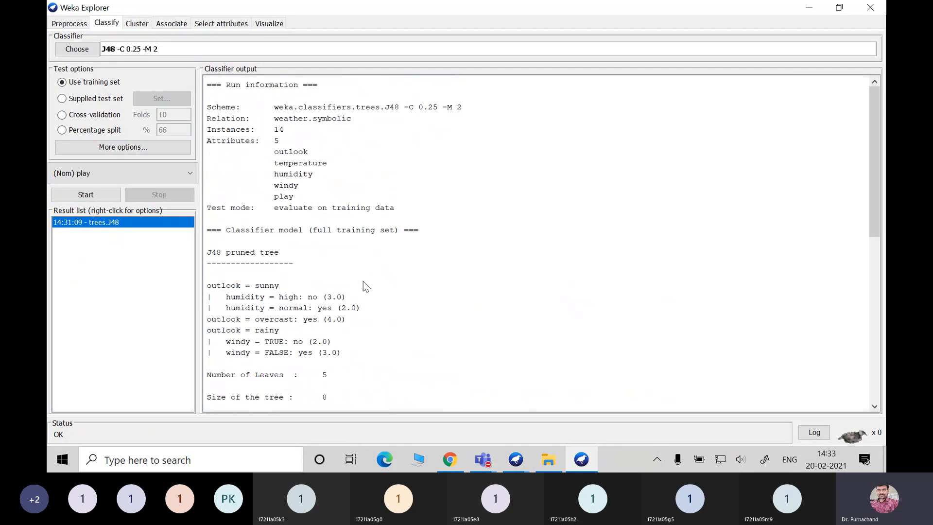
pyautogui.scroll(-10, 365, 284)
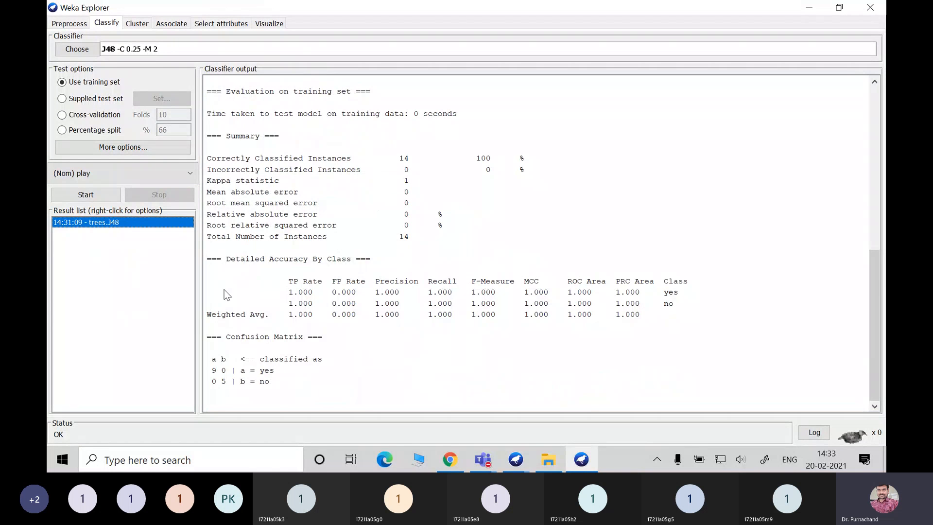
pyautogui.rightClick(112, 224)
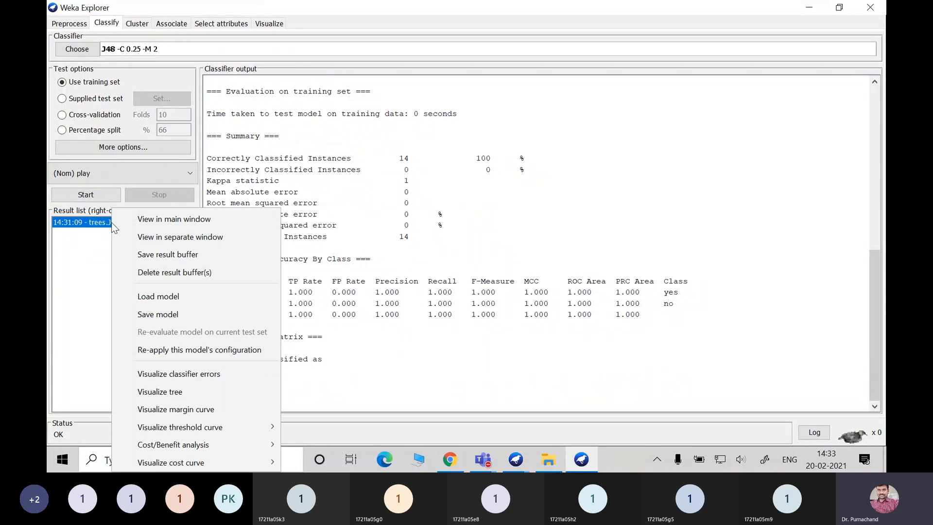
pyautogui.click(168, 391)
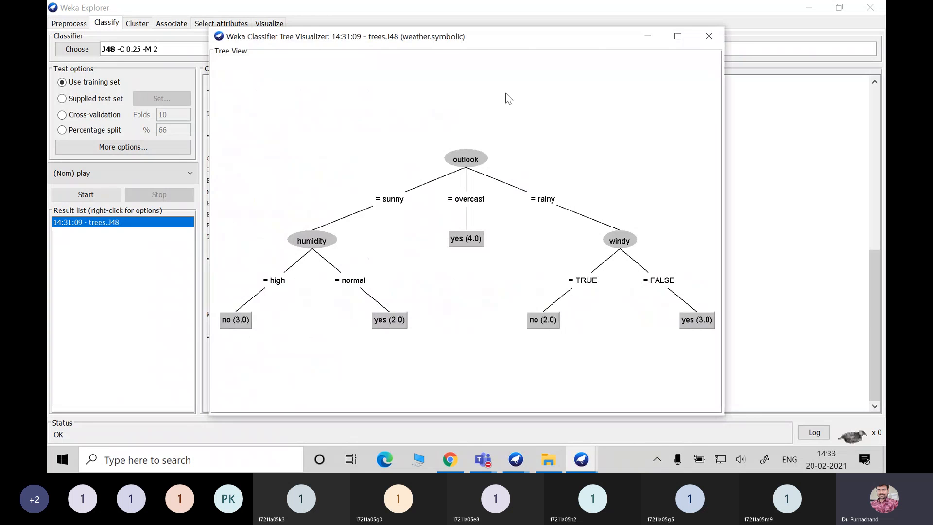
pyautogui.click(680, 37)
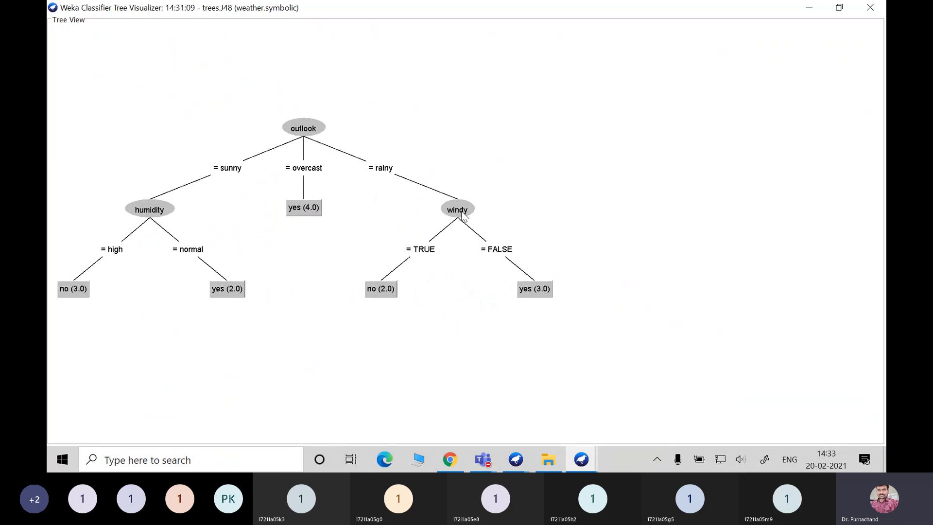